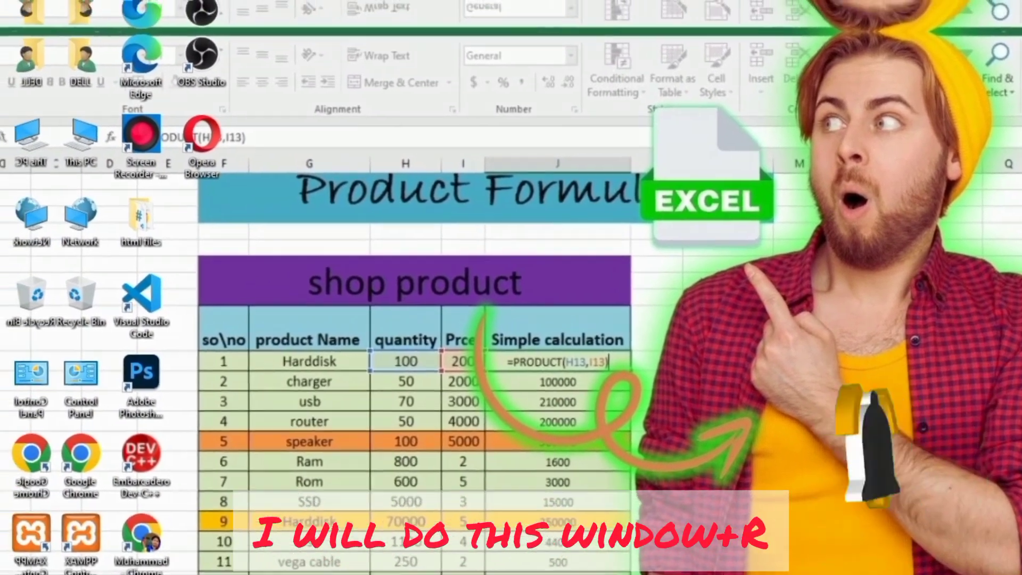
# Launch Excel through the Windows Run command "excel" and create a blank workbook.
pyautogui.press('super+r')
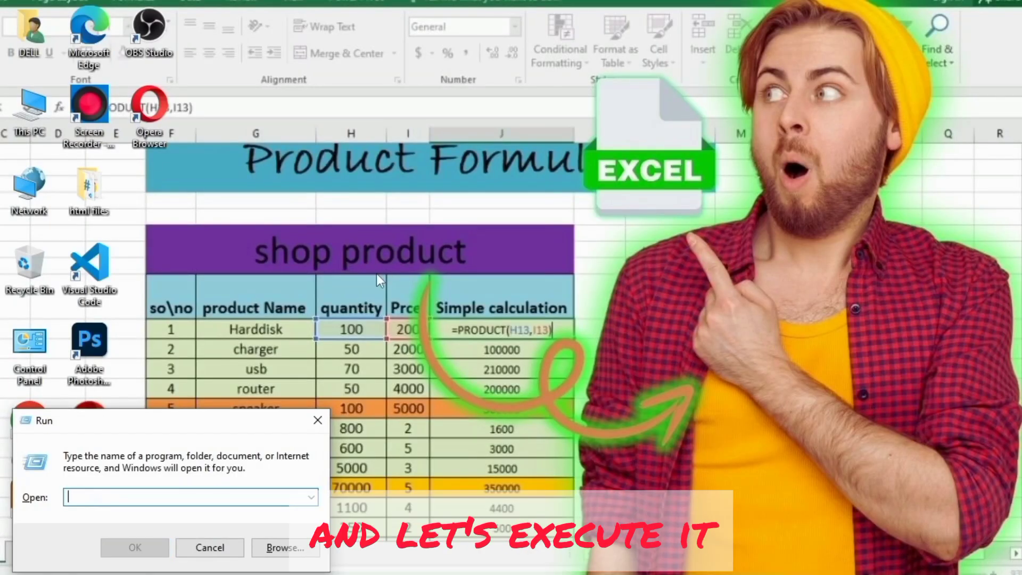
pyautogui.write('excel')
pyautogui.press('Return')
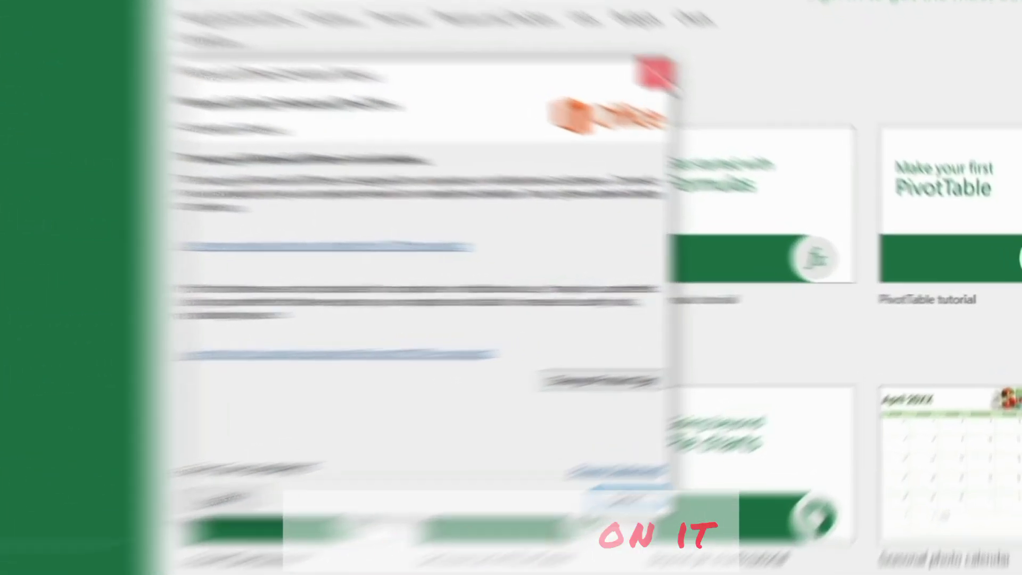
pyautogui.click(724, 113)
pyautogui.click(460, 237)
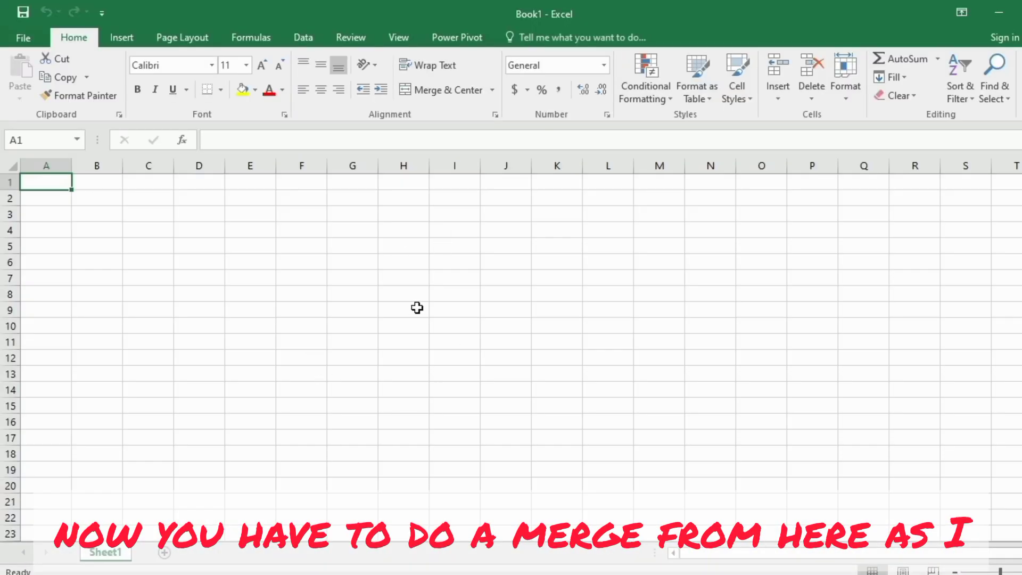
# Merge and center cells G3:N5 and enter the title "Product Formula" in the merged cell.
pyautogui.moveTo(372, 213); pyautogui.dragTo(699, 245)
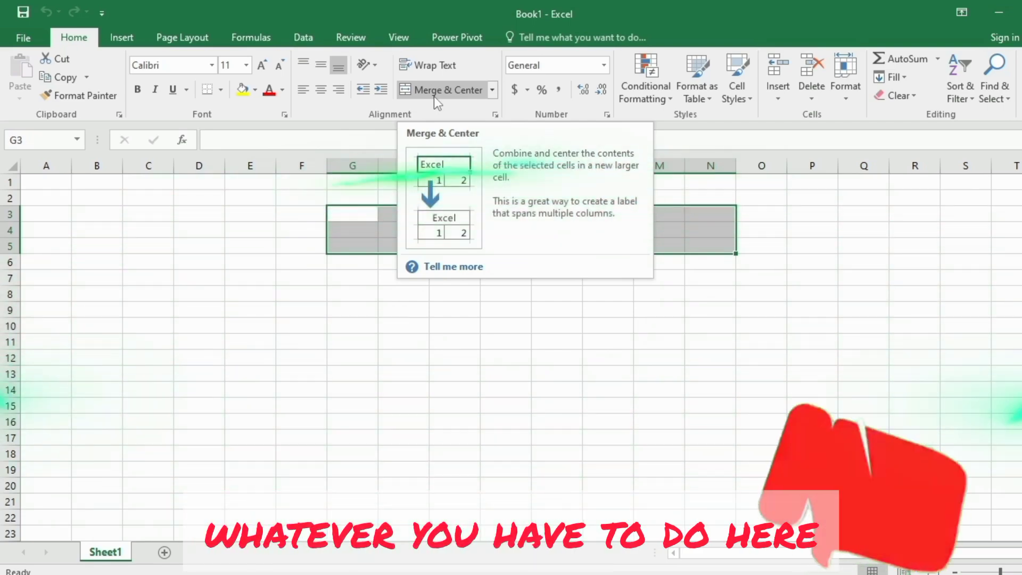
pyautogui.click(433, 97)
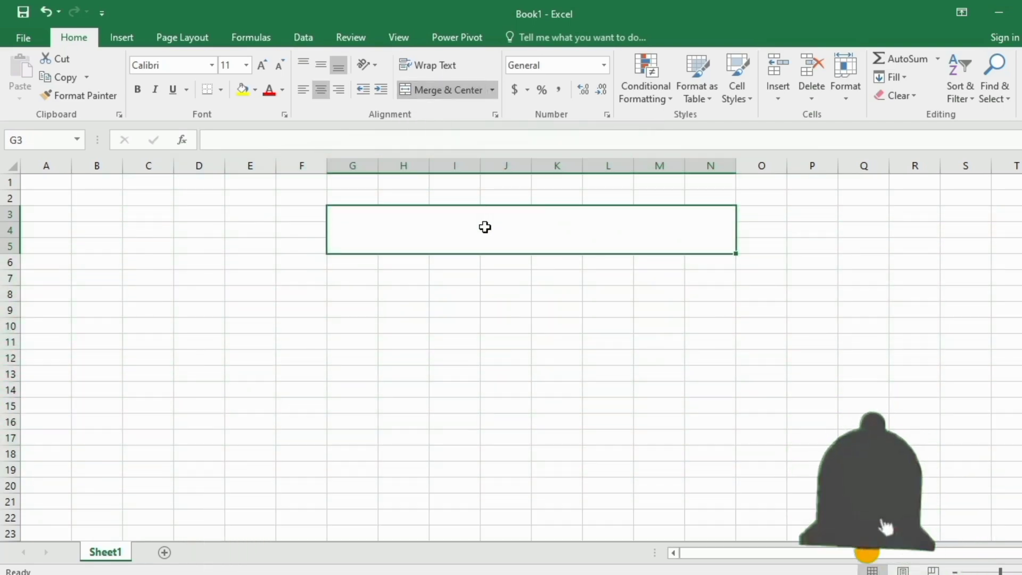
pyautogui.write('P')
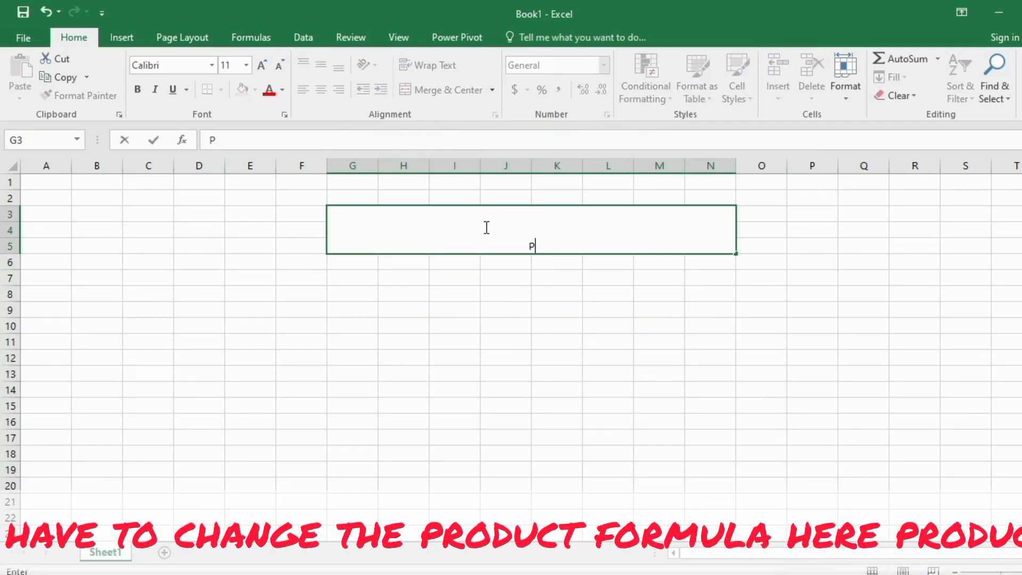
pyautogui.write('roduct Fi')
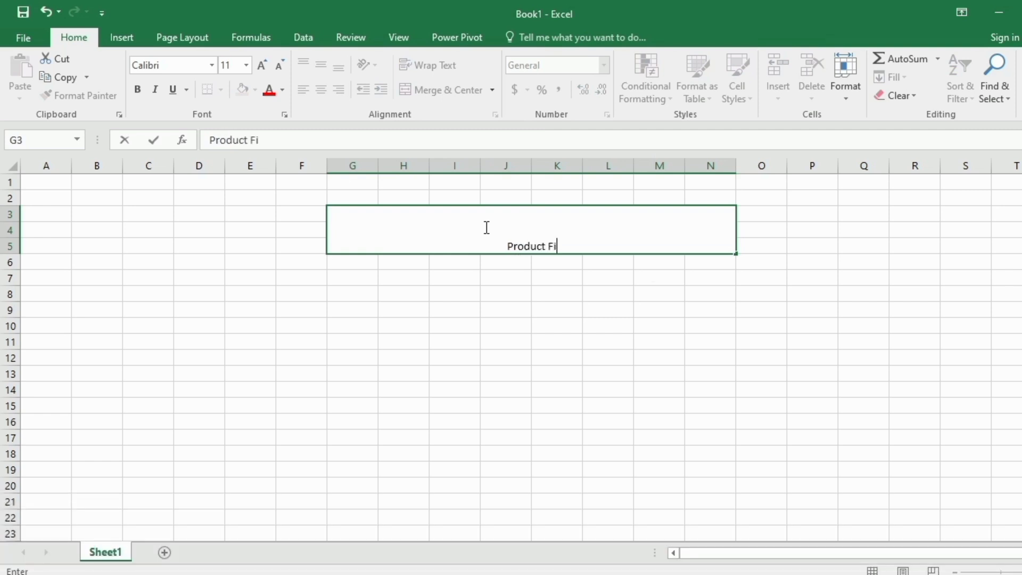
pyautogui.press('BackSpace')
pyautogui.write('r')
pyautogui.write('orM')
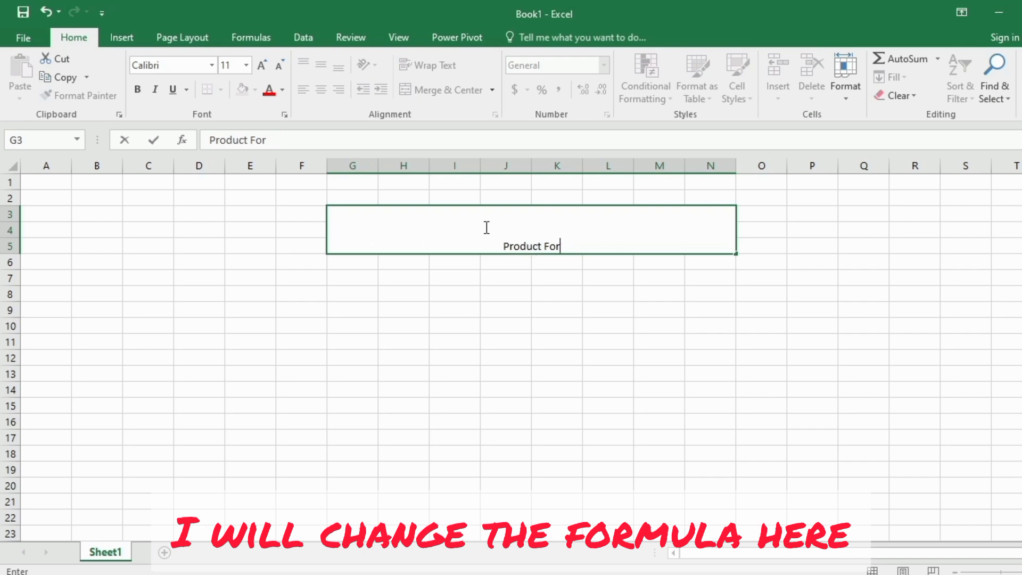
pyautogui.write('mula')
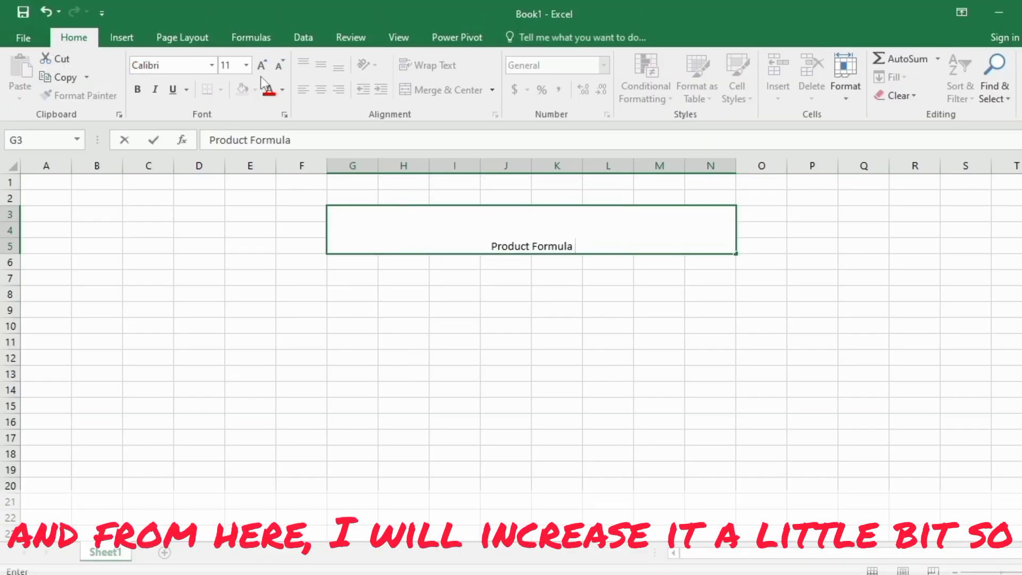
# Try to enlarge the title text to size 26 while its cell is still being edited.
pyautogui.click(262, 66)
pyautogui.click(262, 66)
pyautogui.click(262, 66)
pyautogui.click(262, 66)
pyautogui.click(263, 66)
pyautogui.click(262, 66)
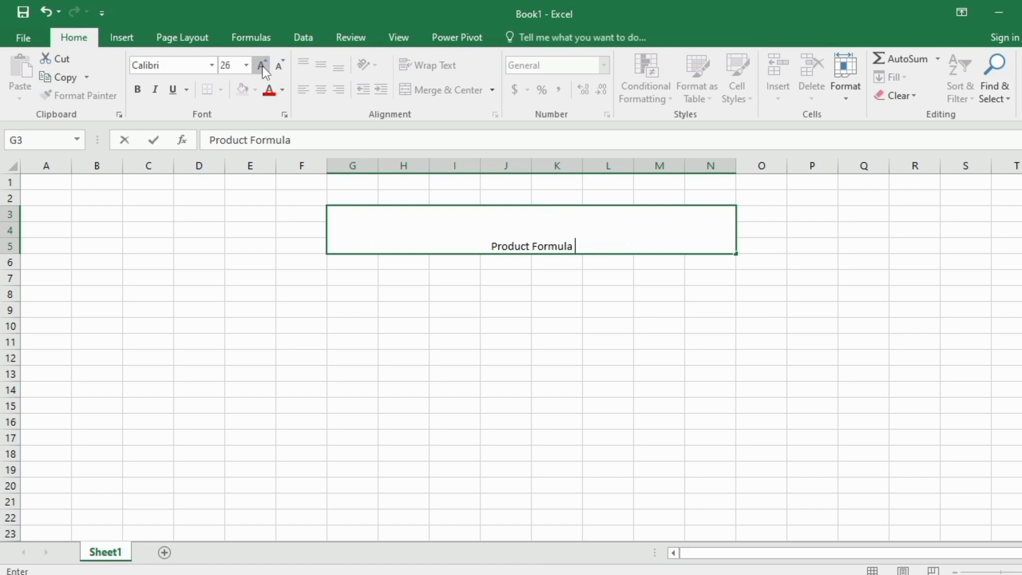
# Commit the "Product Formula" title, align it vertically to the middle of its merged cell and set its font size to 24.
pyautogui.click(565, 262)
pyautogui.click(518, 238)
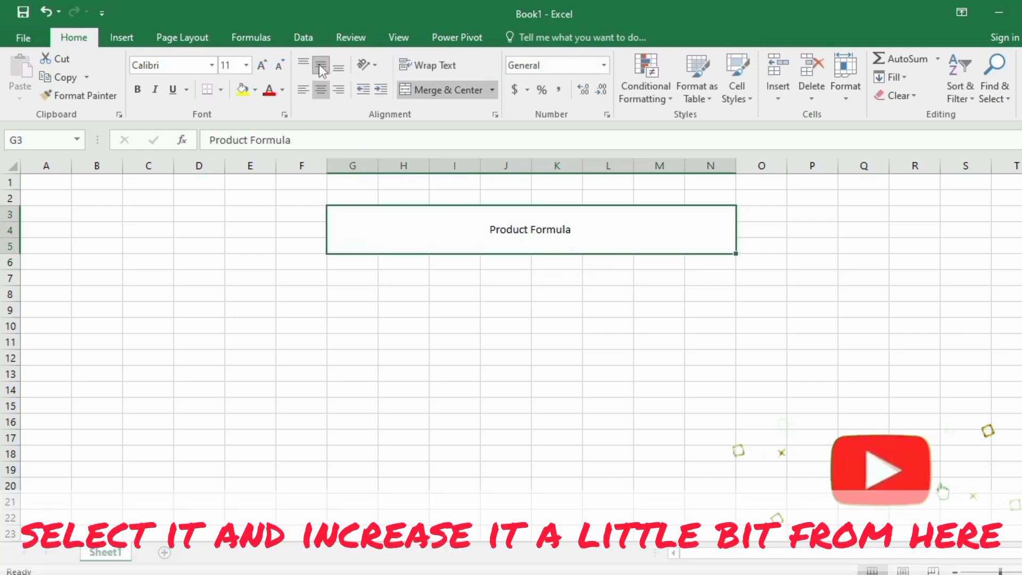
pyautogui.click(262, 65)
pyautogui.click(262, 65)
pyautogui.click(262, 65)
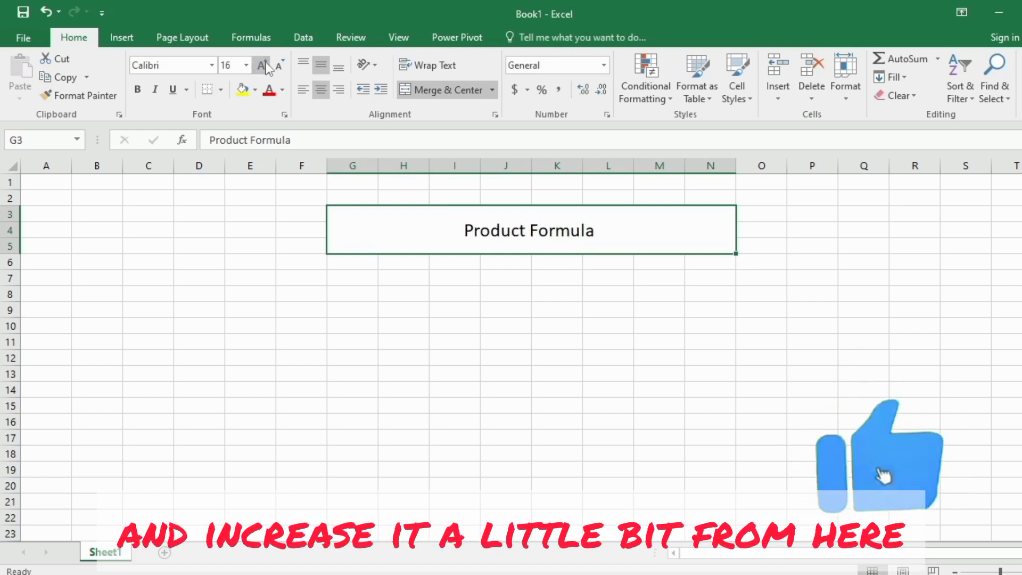
pyautogui.click(263, 65)
pyautogui.click(262, 65)
pyautogui.click(262, 65)
pyautogui.click(263, 65)
# Set the title's font to Blackadder ITC.
pyautogui.click(212, 65)
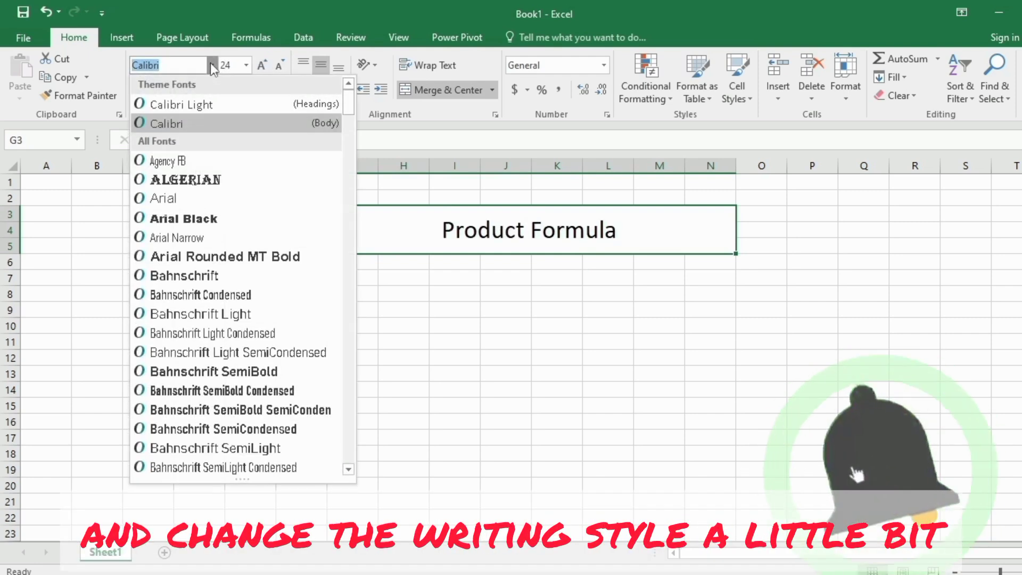
pyautogui.press('Down')
pyautogui.press('Down')
pyautogui.press('Down')
pyautogui.press('Down')
pyautogui.press('Down')
pyautogui.press('Down')
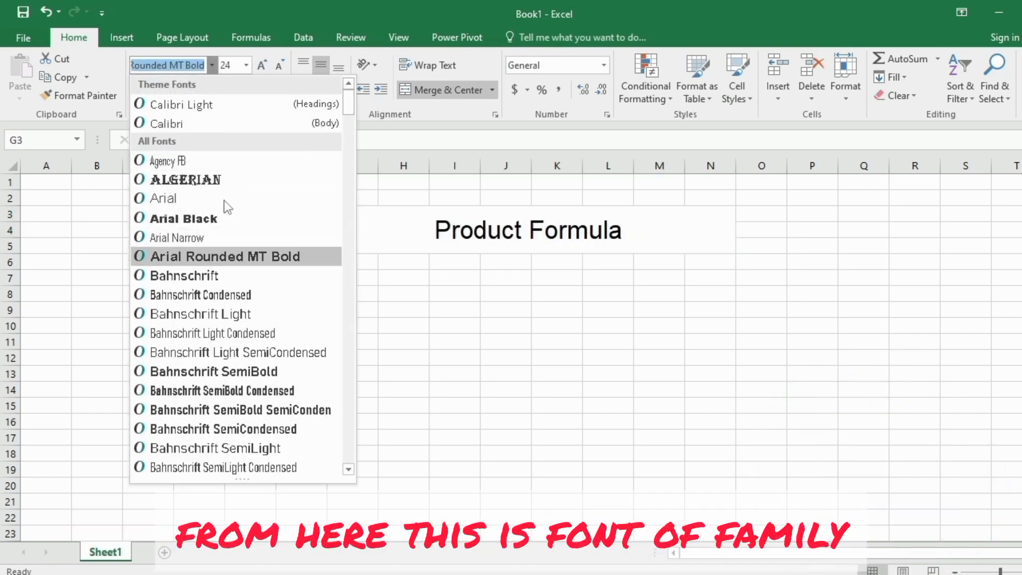
pyautogui.press('Down')
pyautogui.press('Down')
pyautogui.press('Down')
pyautogui.press('Down')
pyautogui.press('Down')
pyautogui.press('Down')
pyautogui.press('Down')
pyautogui.press('Down')
pyautogui.press('Down')
pyautogui.press('Down')
pyautogui.press('Down')
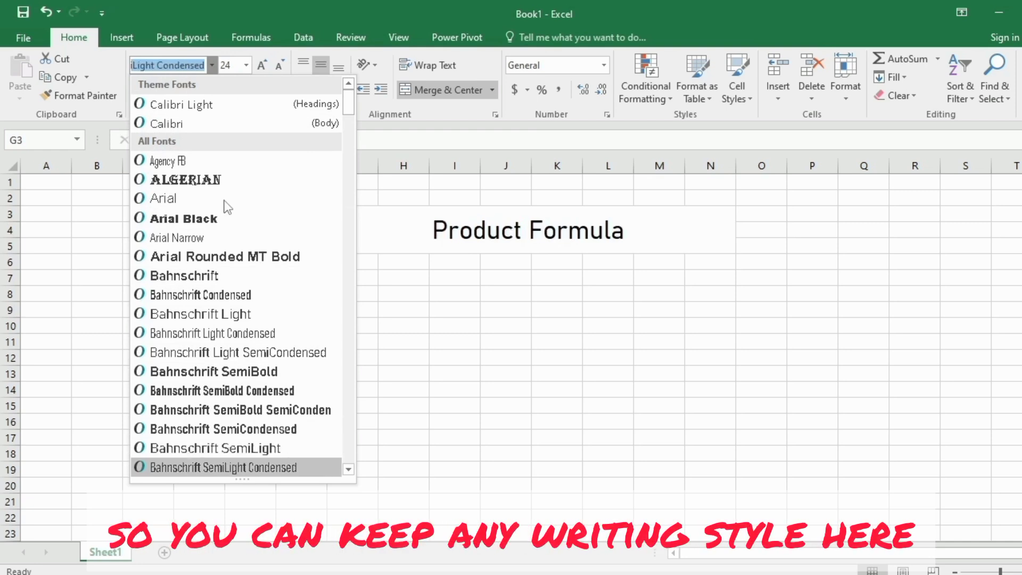
pyautogui.press('Down')
pyautogui.press('Down')
pyautogui.press('Down')
pyautogui.press('Down')
pyautogui.press('Down')
pyautogui.press('Down')
pyautogui.press('Down')
pyautogui.press('Down')
pyautogui.press('Down')
pyautogui.press('Down')
pyautogui.press('Down')
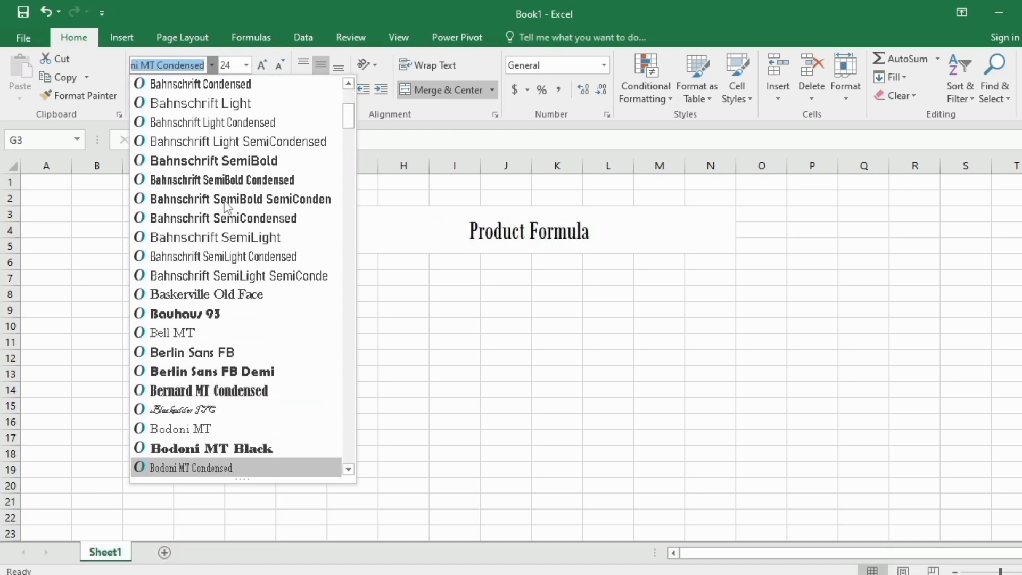
pyautogui.press('Up')
pyautogui.press('Up')
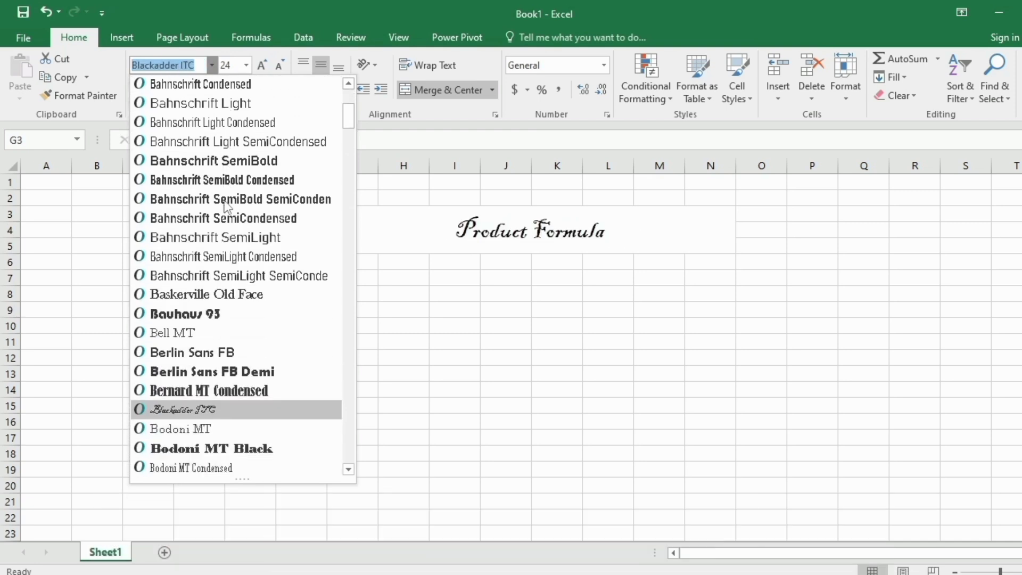
pyautogui.press('Return')
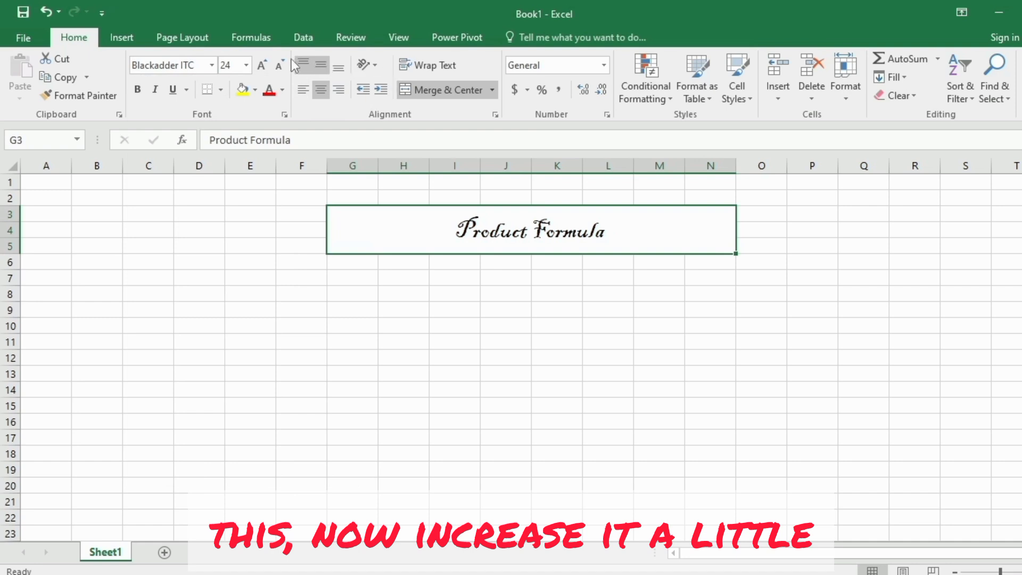
# Enlarge the "Product Formula" title to font size 48.
pyautogui.click(261, 65)
pyautogui.click(261, 65)
pyautogui.click(261, 65)
pyautogui.click(261, 65)
pyautogui.click(261, 65)
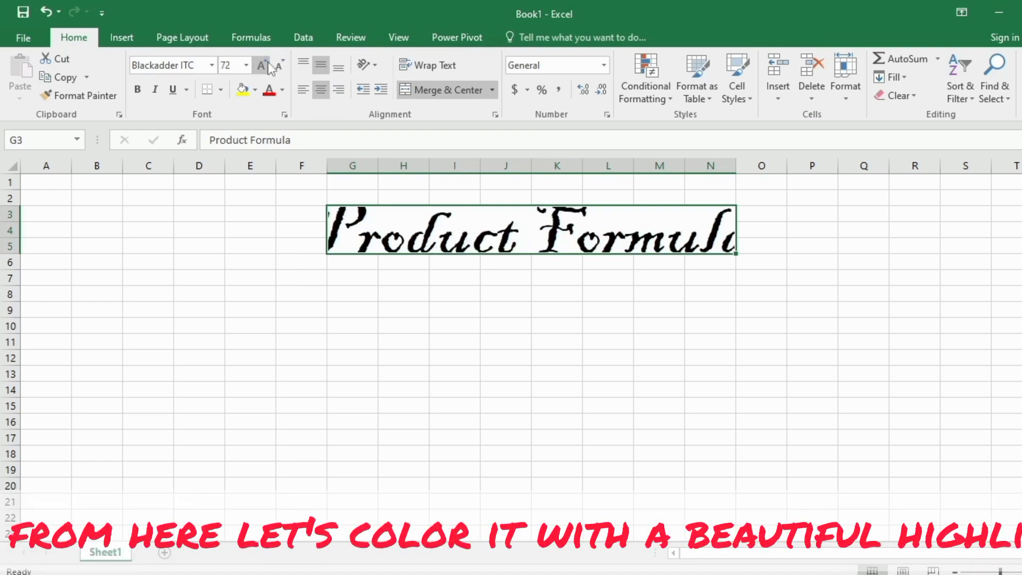
pyautogui.click(279, 65)
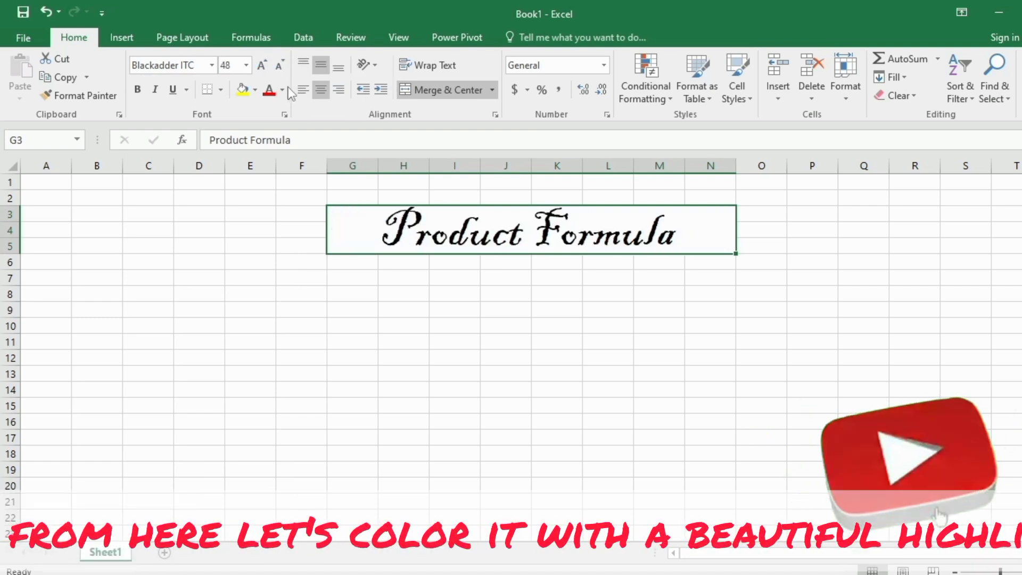
# Fill the title cell with the theme orange and make its text white.
pyautogui.click(255, 90)
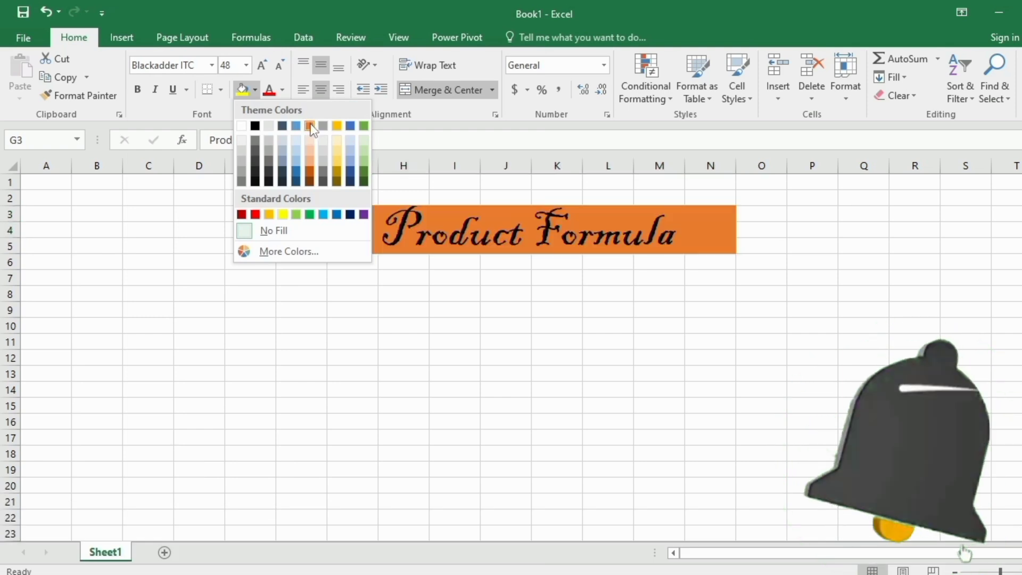
pyautogui.click(309, 126)
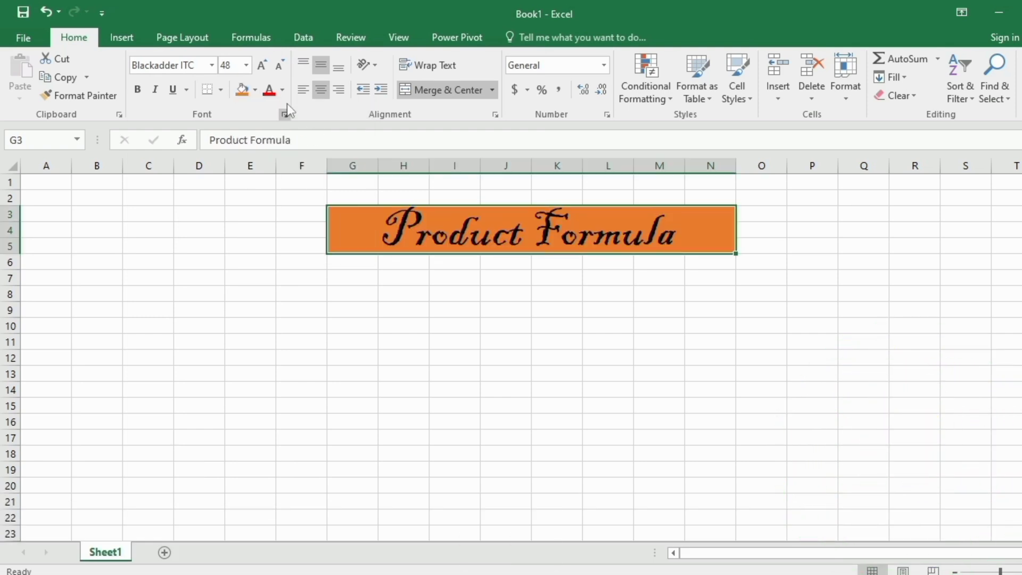
pyautogui.click(270, 90)
pyautogui.click(282, 91)
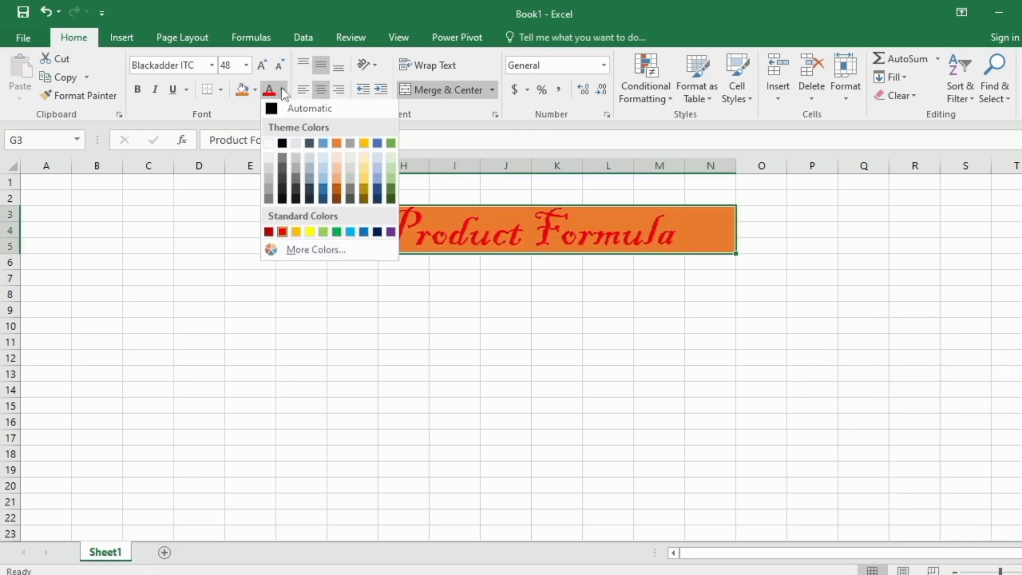
pyautogui.click(268, 144)
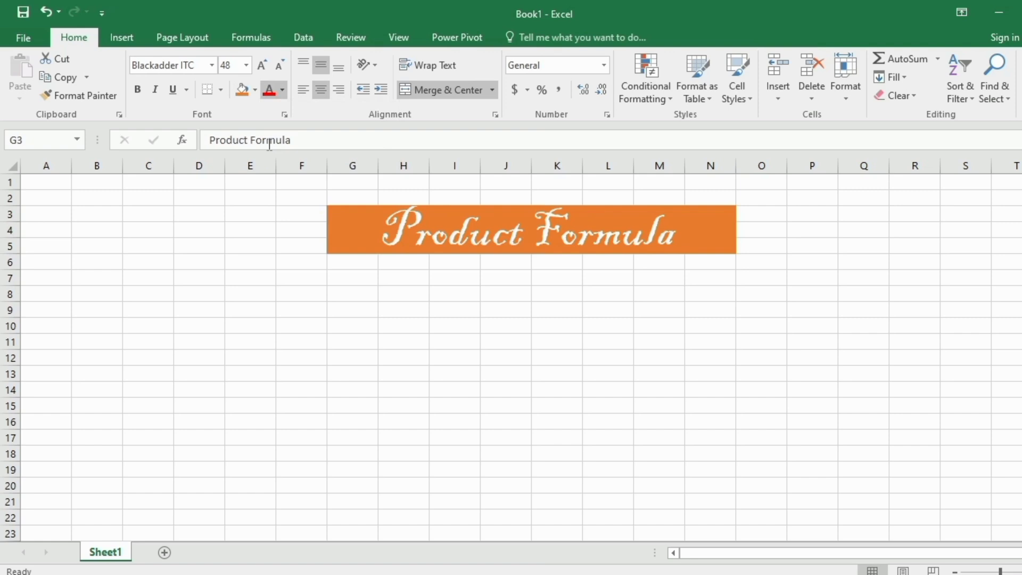
# Begin a serial number heading with "s" in cell D7, and open the existing "product formula" workbook.
pyautogui.click(317, 325)
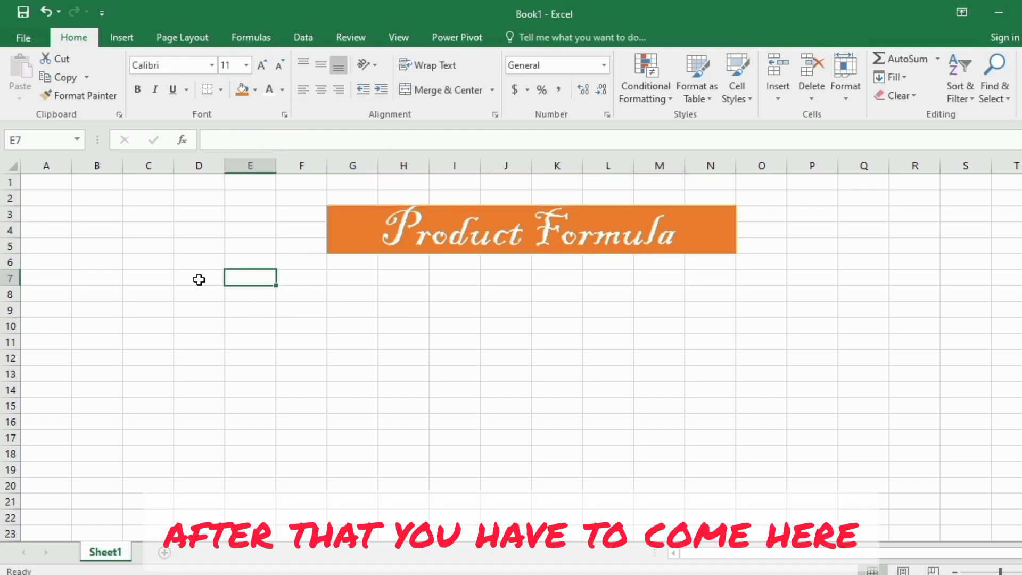
pyautogui.write('s')
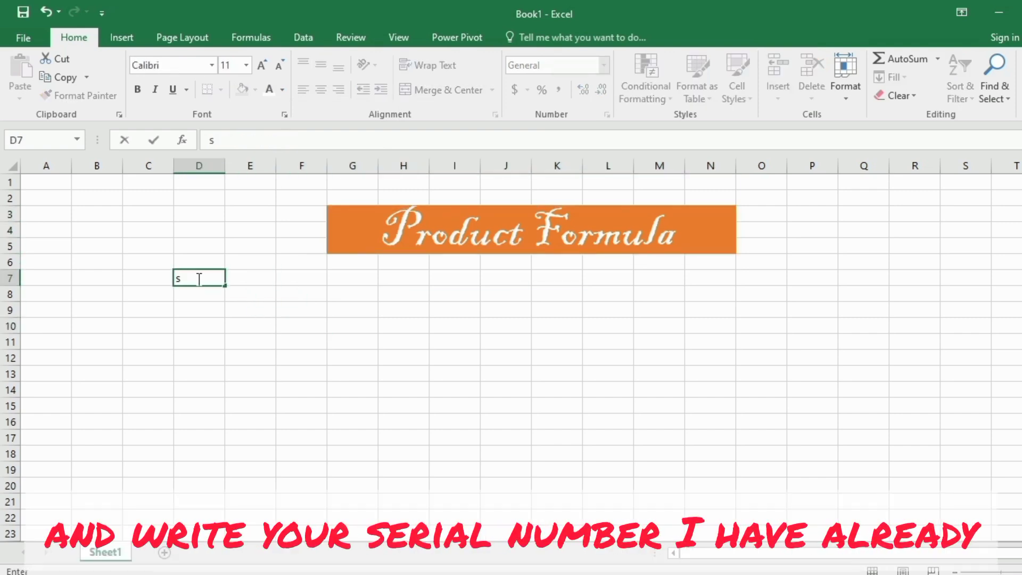
pyautogui.click(16, 33)
pyautogui.click(52, 140)
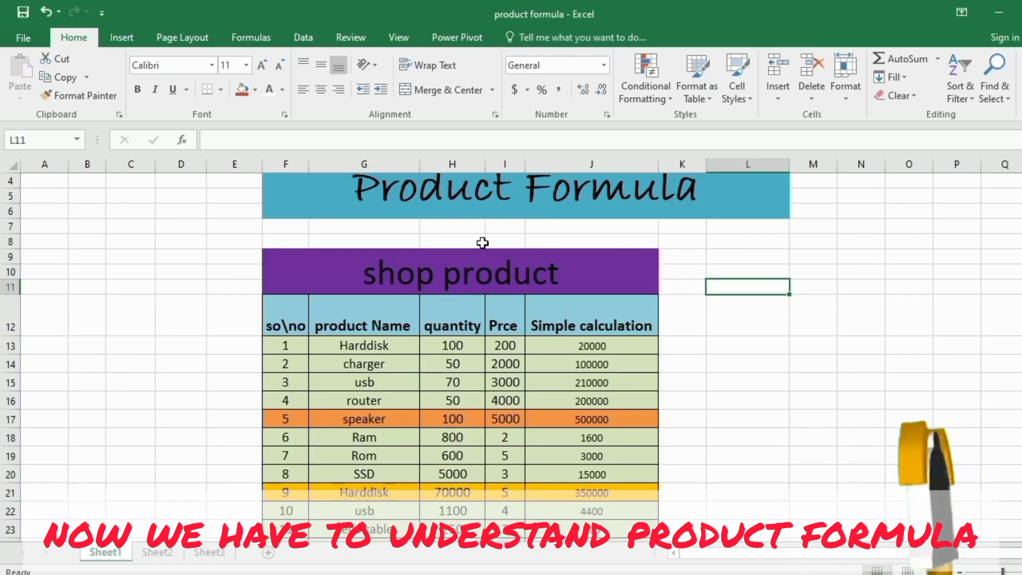
# Examine the shop product table and its price values in I13:I26.
pyautogui.scroll(-1, 511, 346)
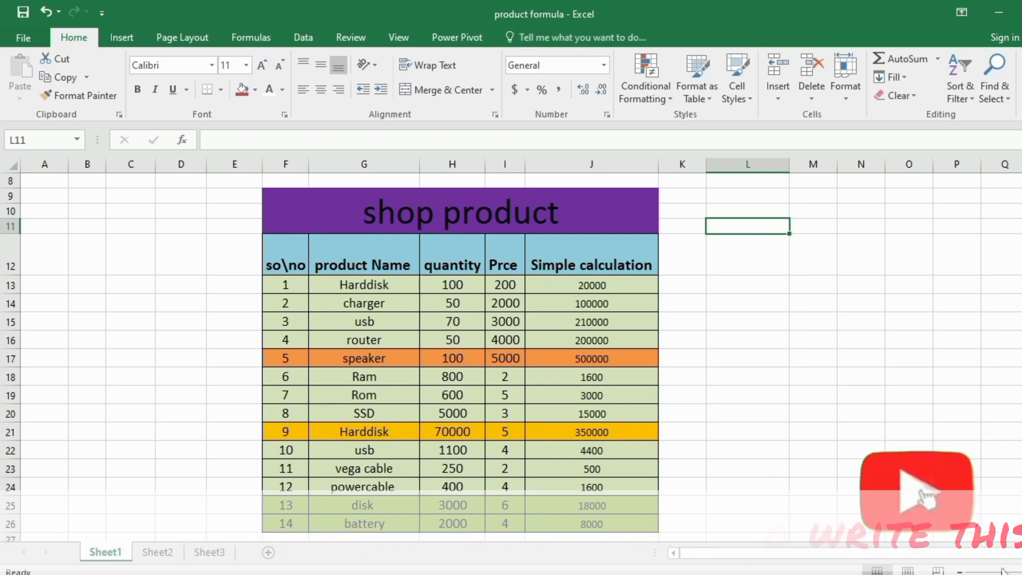
pyautogui.moveTo(1003, 571); pyautogui.dragTo(1007, 571)
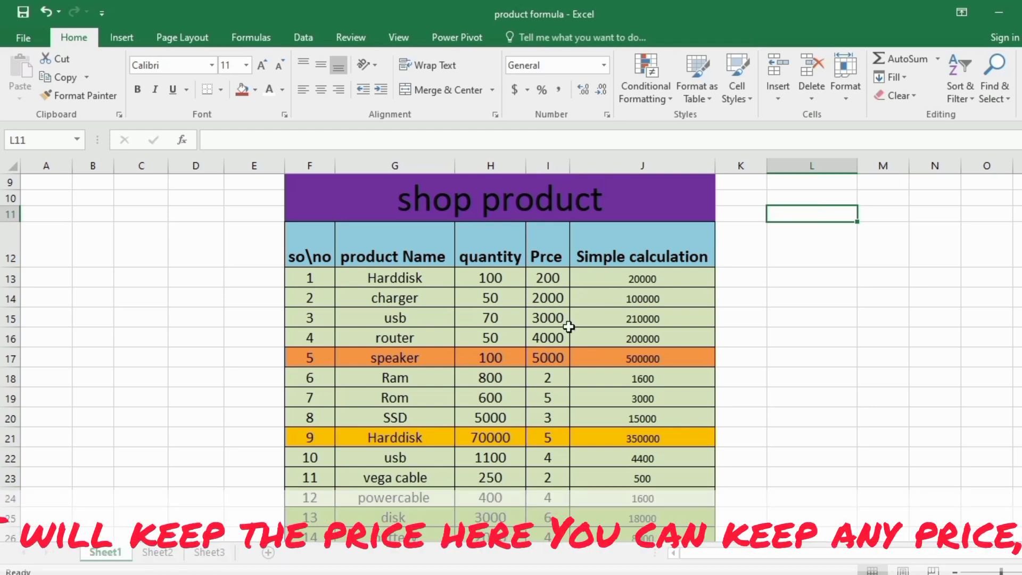
pyautogui.moveTo(552, 267); pyautogui.dragTo(538, 529)
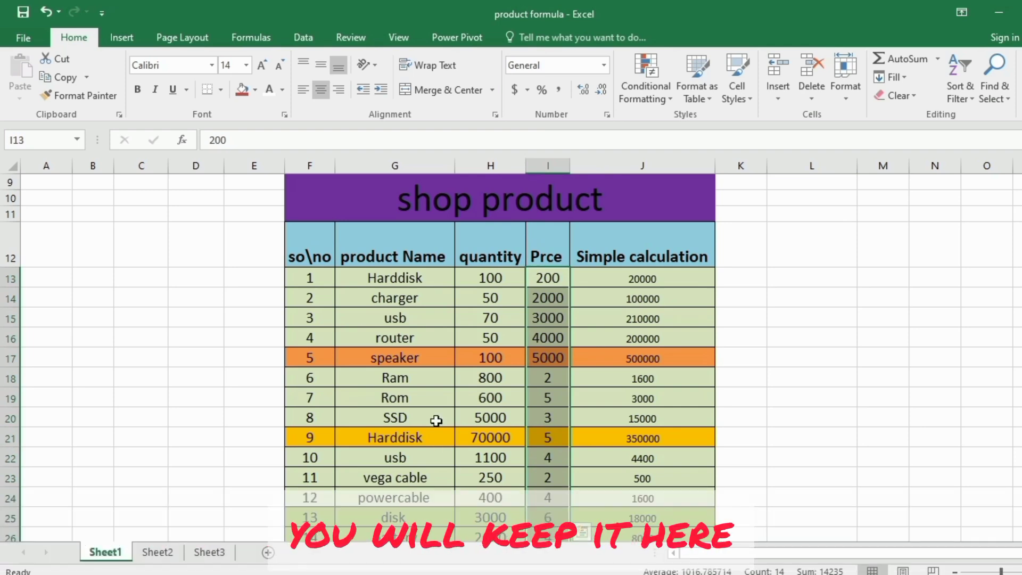
pyautogui.click(547, 293)
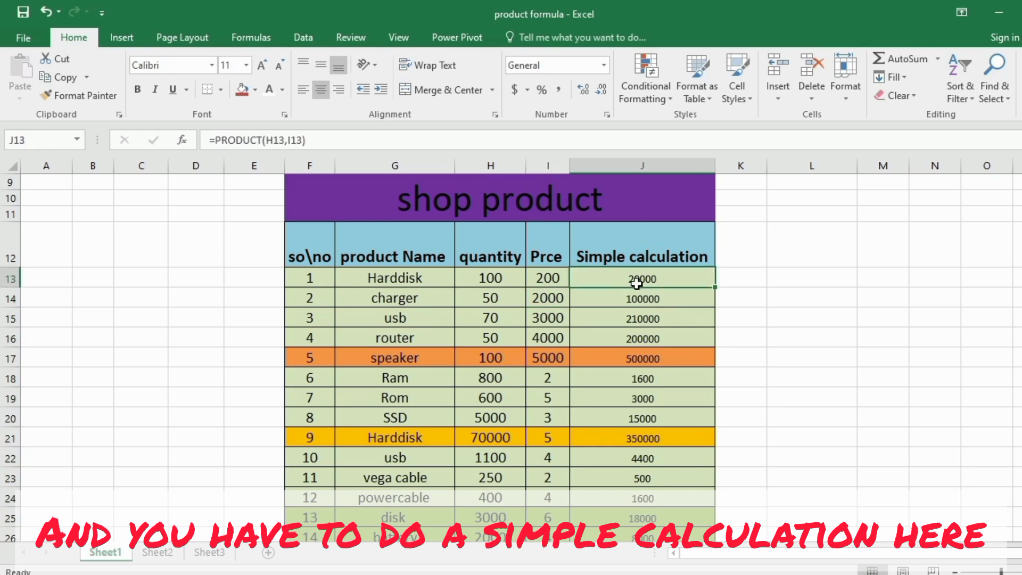
# Clear the existing formulas from the Simple calculation column, cells J13:J26.
pyautogui.moveTo(628, 369); pyautogui.dragTo(613, 548)
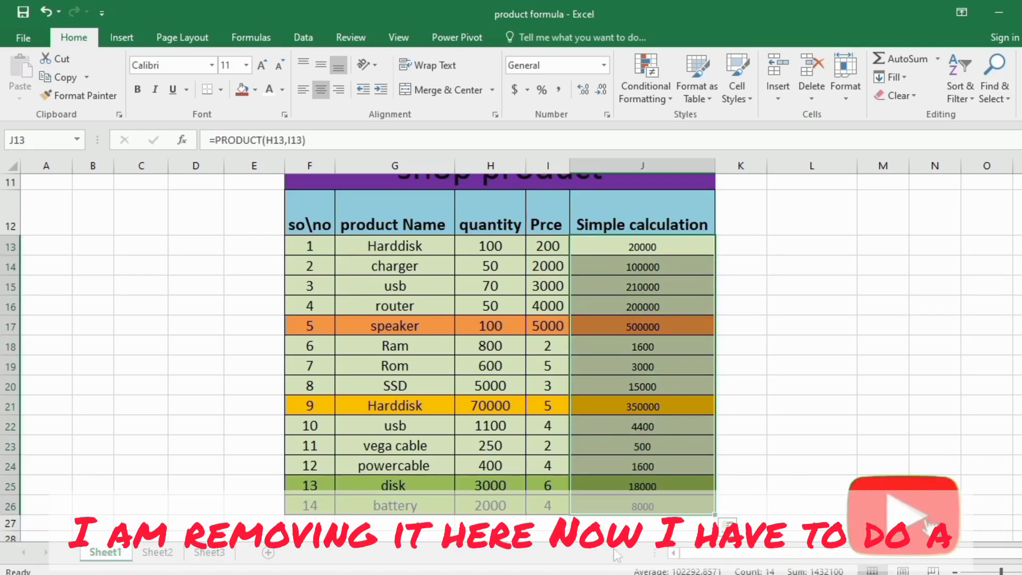
pyautogui.click(825, 321)
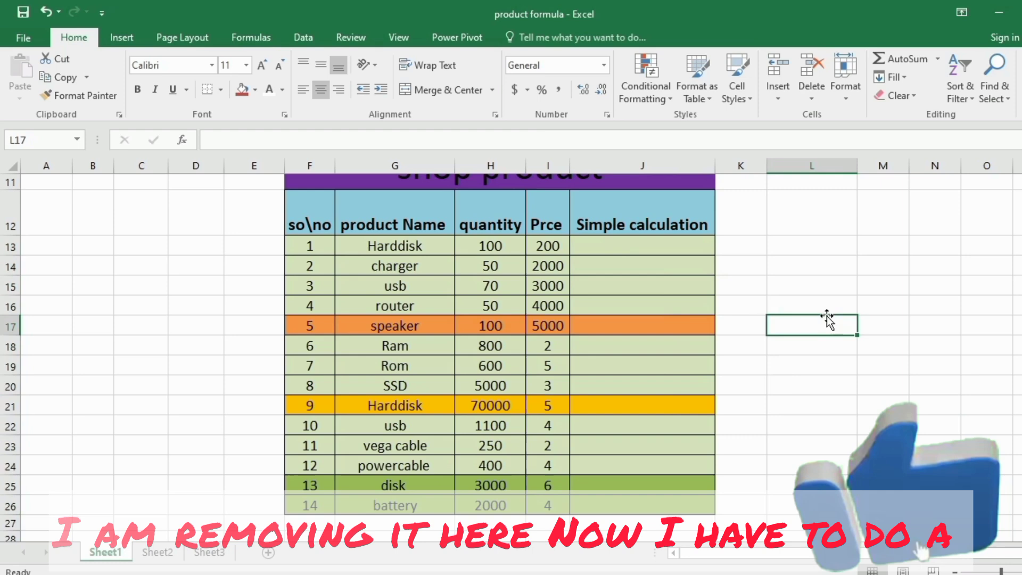
pyautogui.click(621, 254)
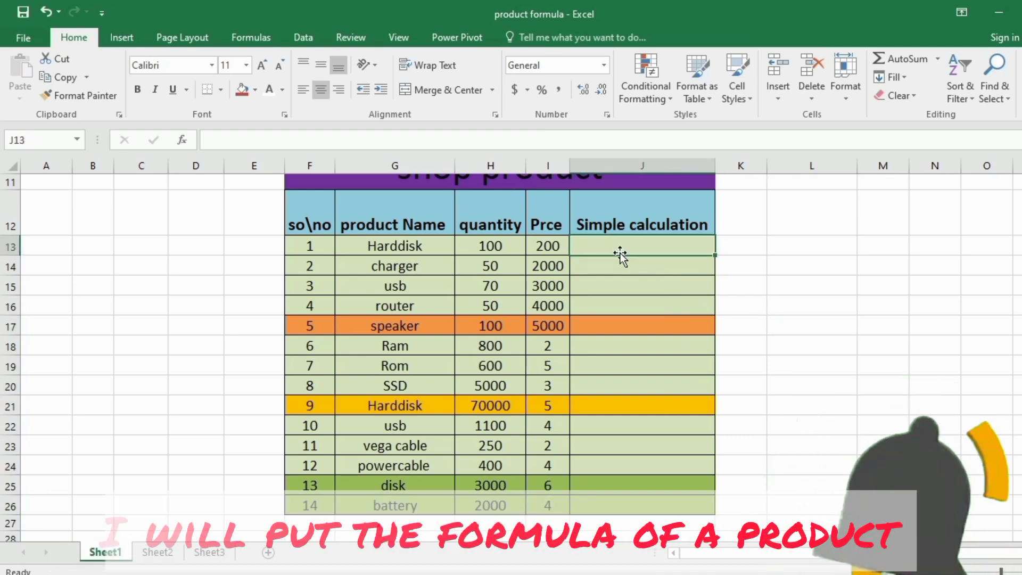
pyautogui.write('=')
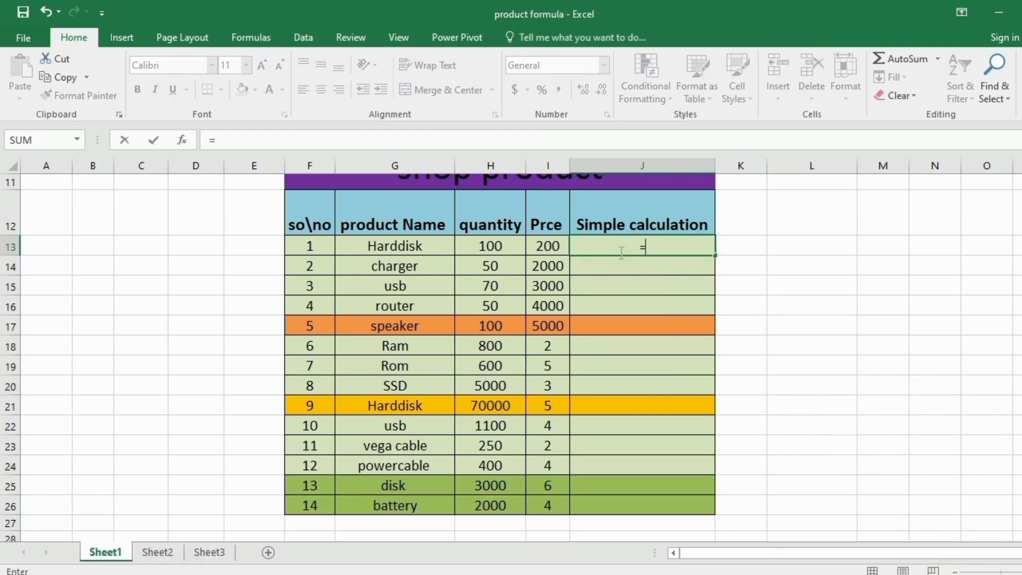
pyautogui.write('product(H13')
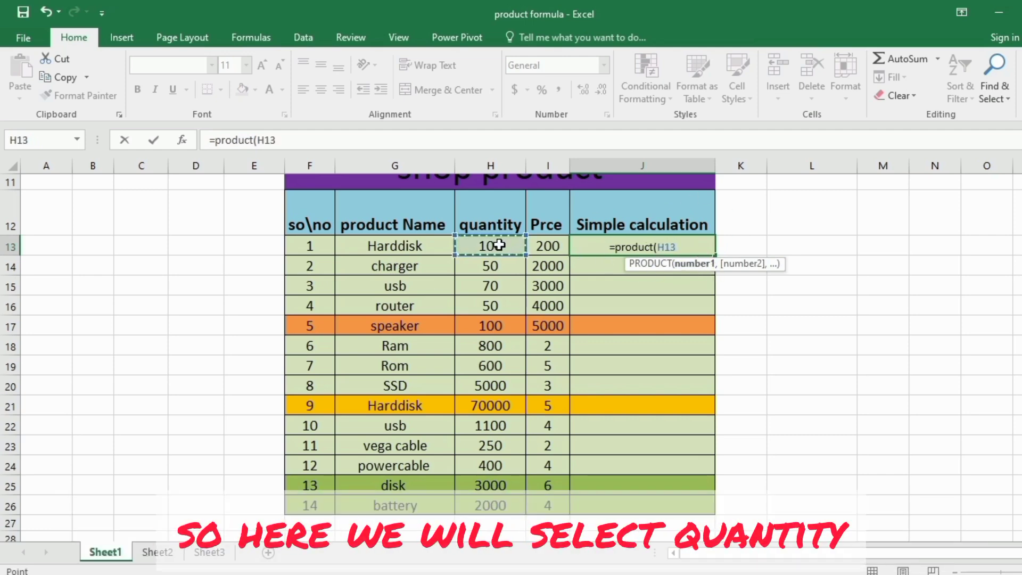
pyautogui.write(',')
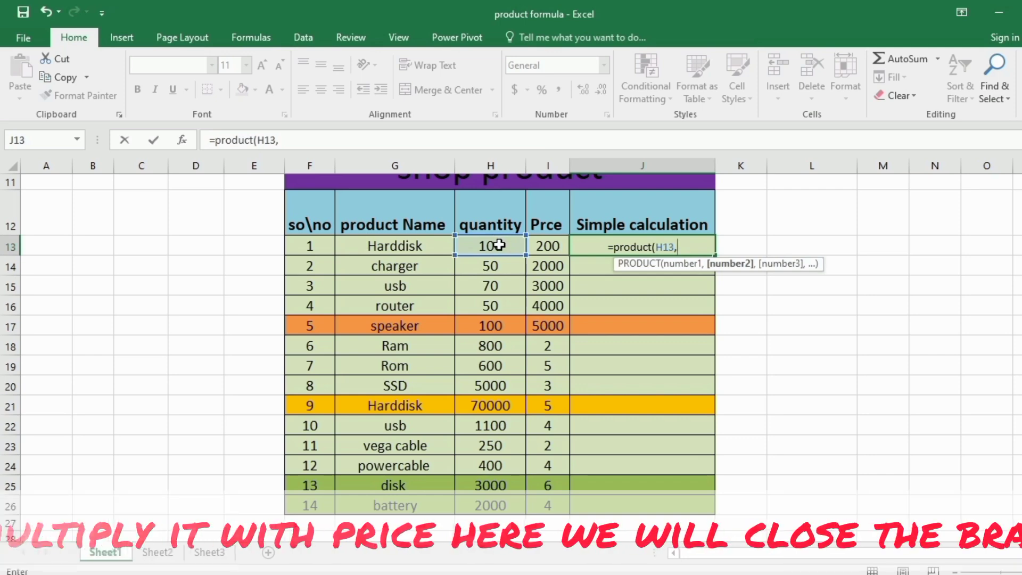
pyautogui.click(535, 245)
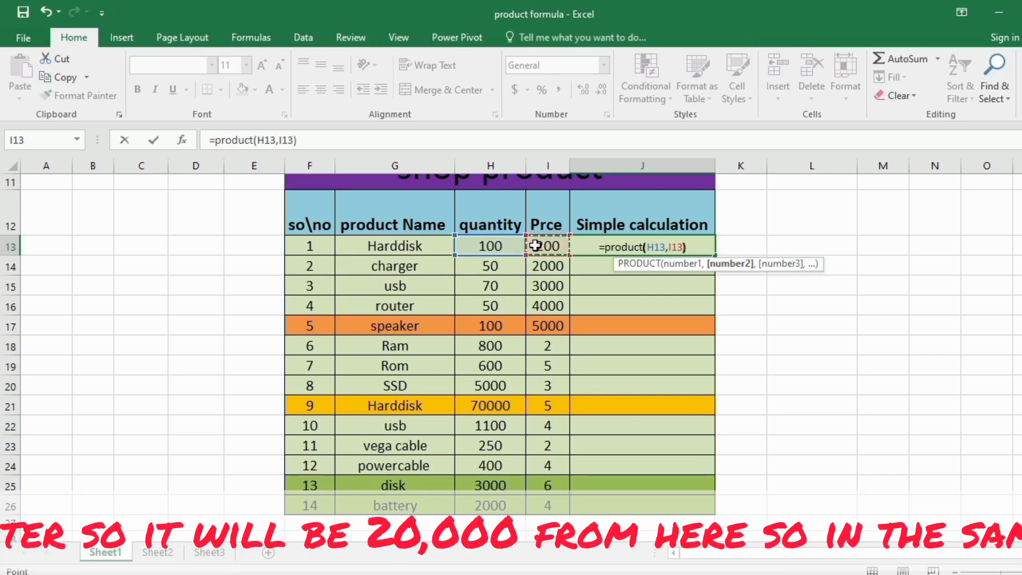
pyautogui.press('Return')
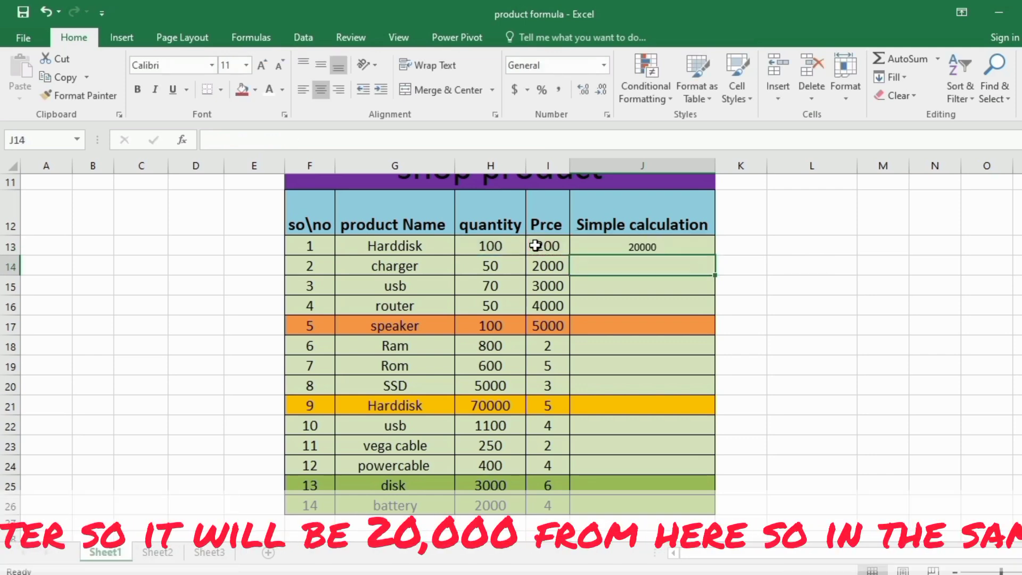
pyautogui.click(664, 249)
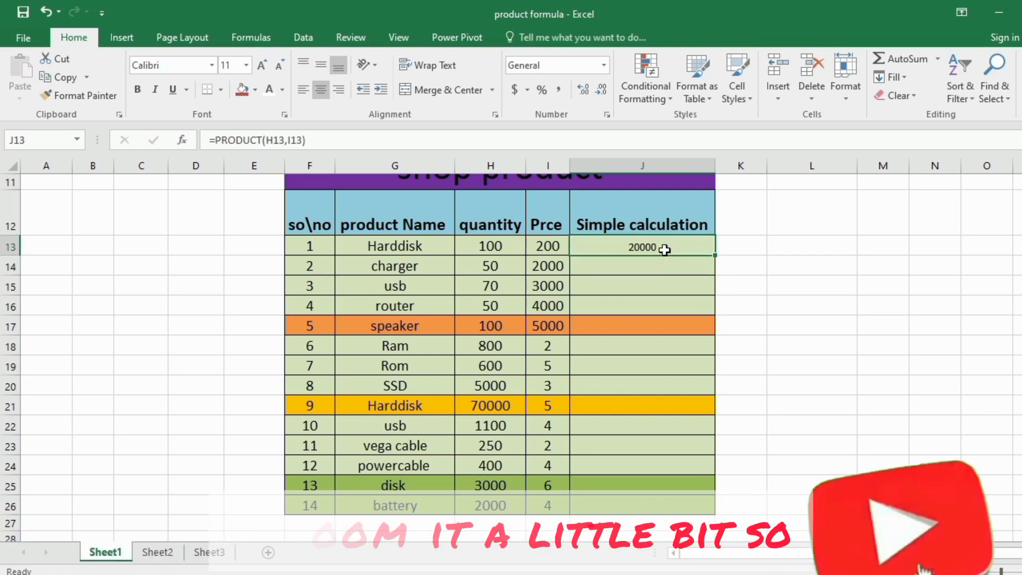
pyautogui.press('Down')
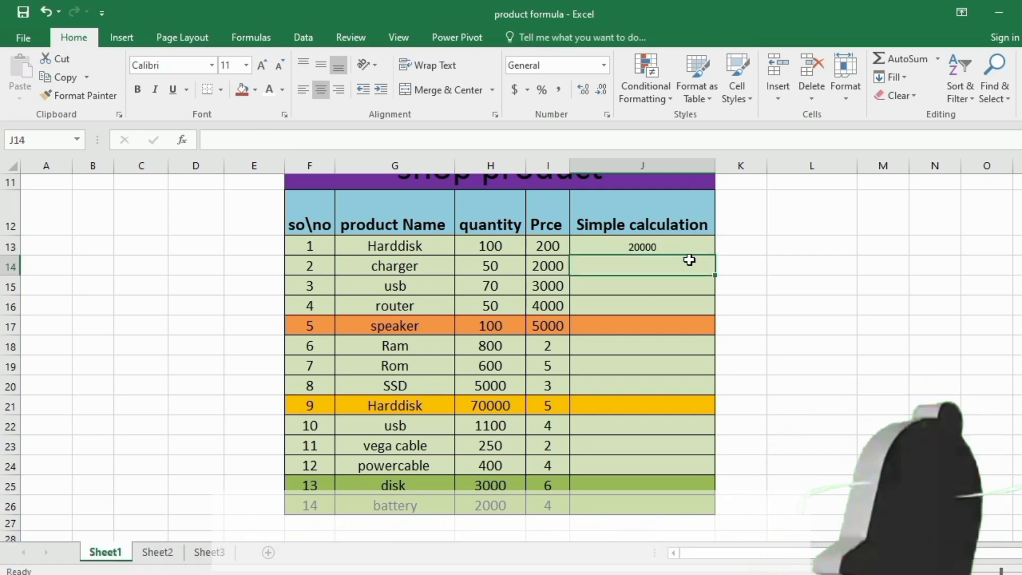
pyautogui.click(682, 245)
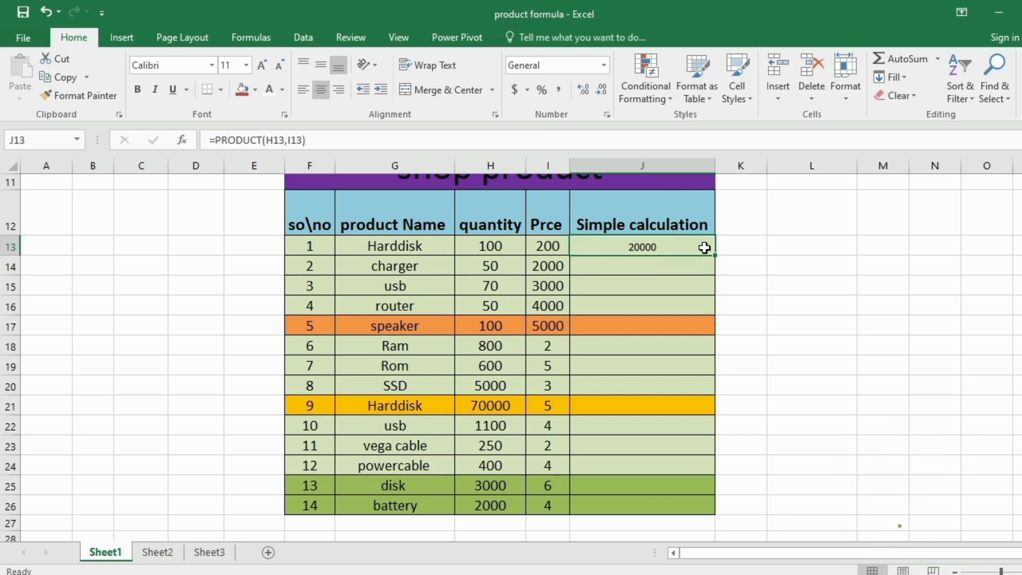
pyautogui.press('BackSpace')
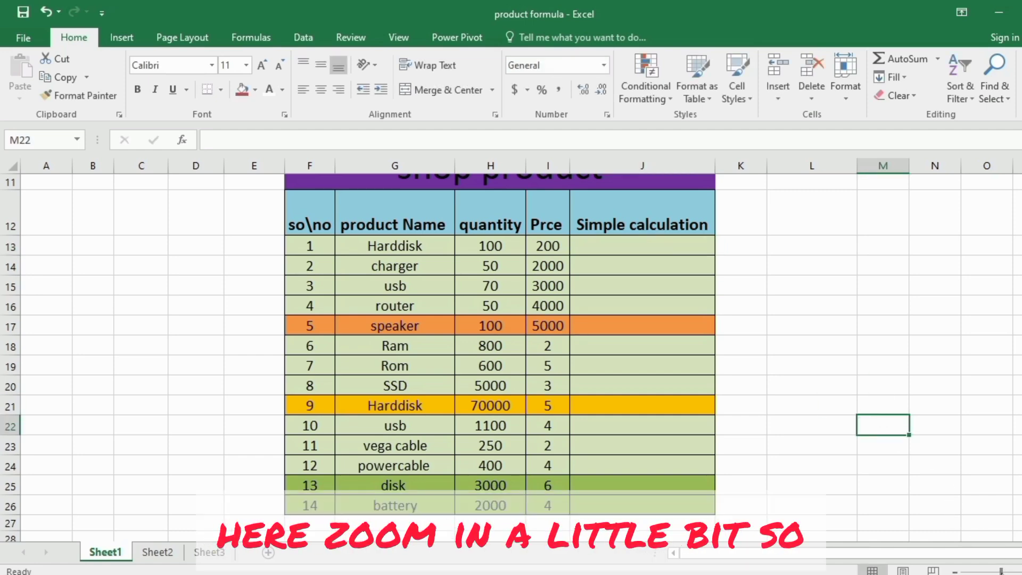
# Enter =PRODUCT(H13,I13) in J13 to multiply the first Harddisk row's quantity by its price.
pyautogui.click(1020, 571)
pyautogui.click(1020, 571)
pyautogui.click(1020, 572)
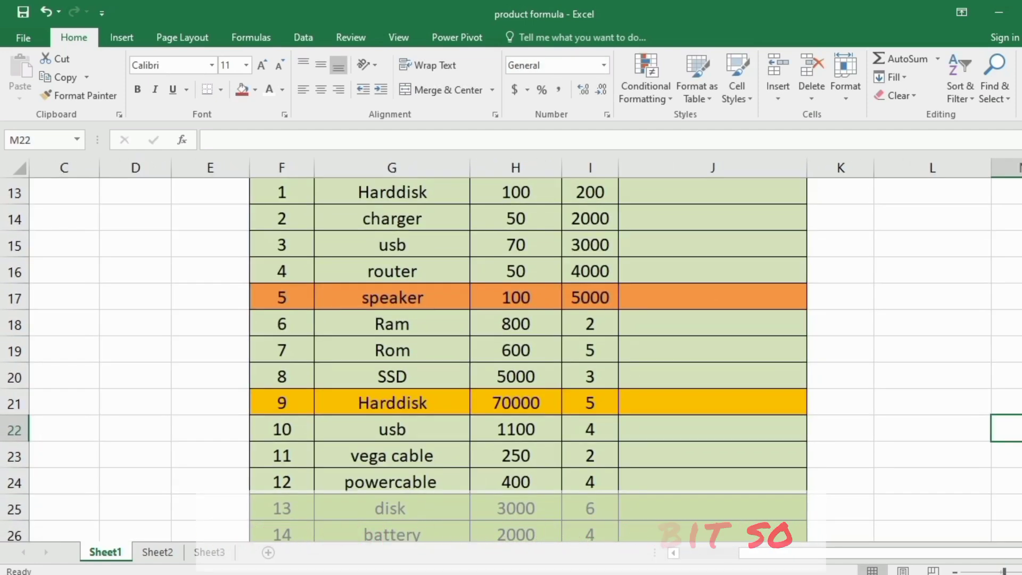
pyautogui.scroll(2, 670, 353)
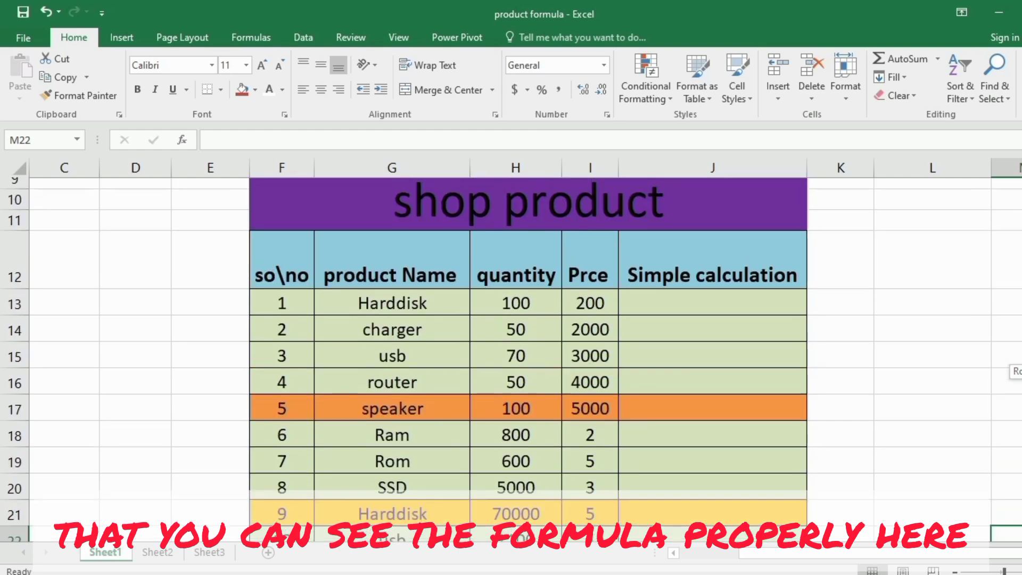
pyautogui.click(650, 312)
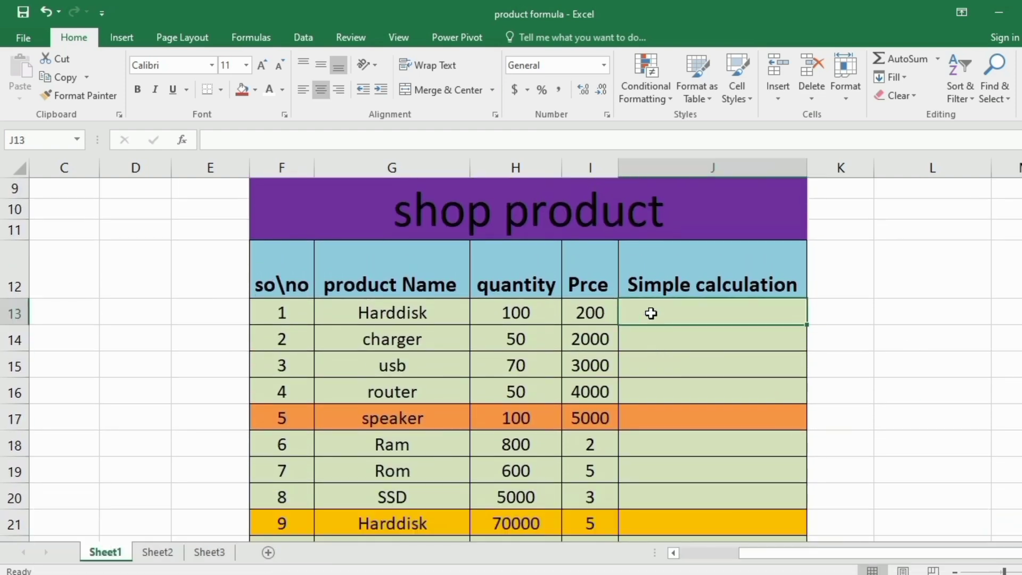
pyautogui.write('=pr')
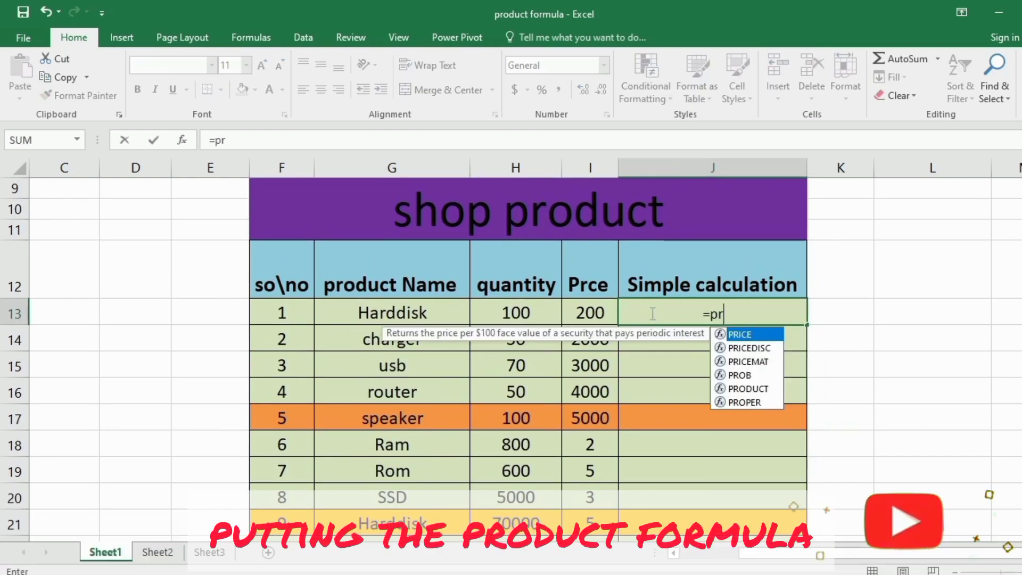
pyautogui.write('oduct(')
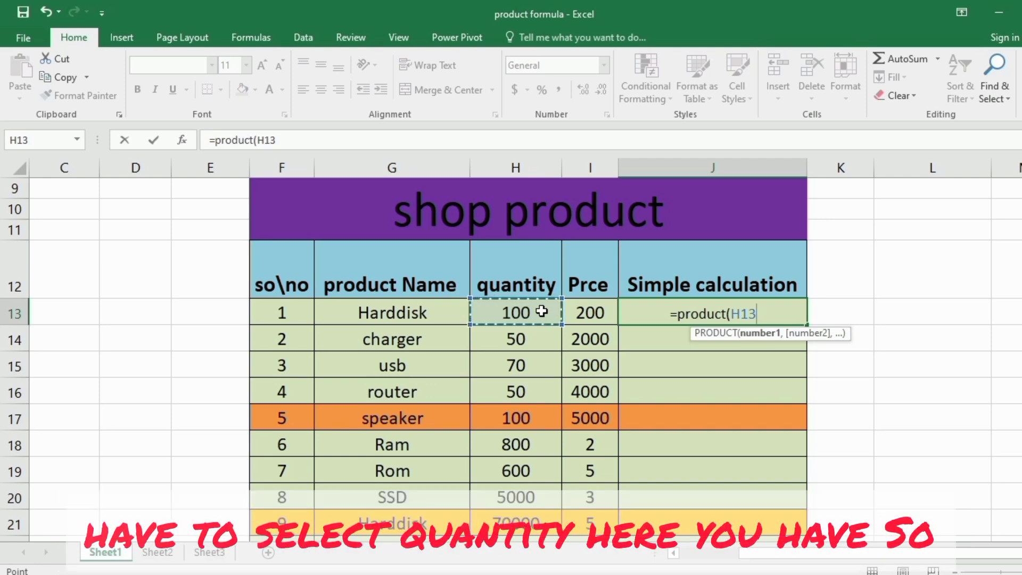
pyautogui.write(',')
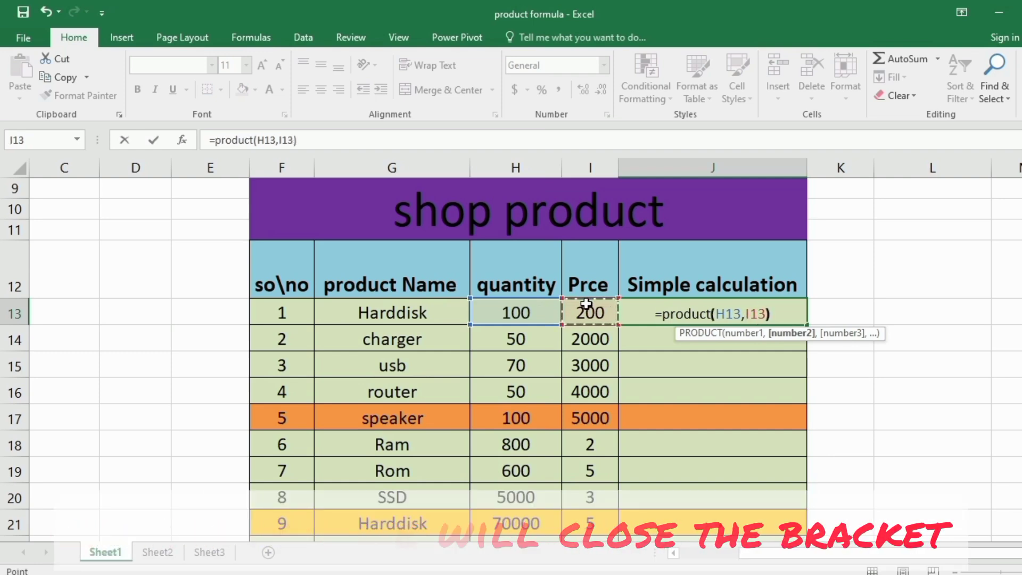
pyautogui.press('Return')
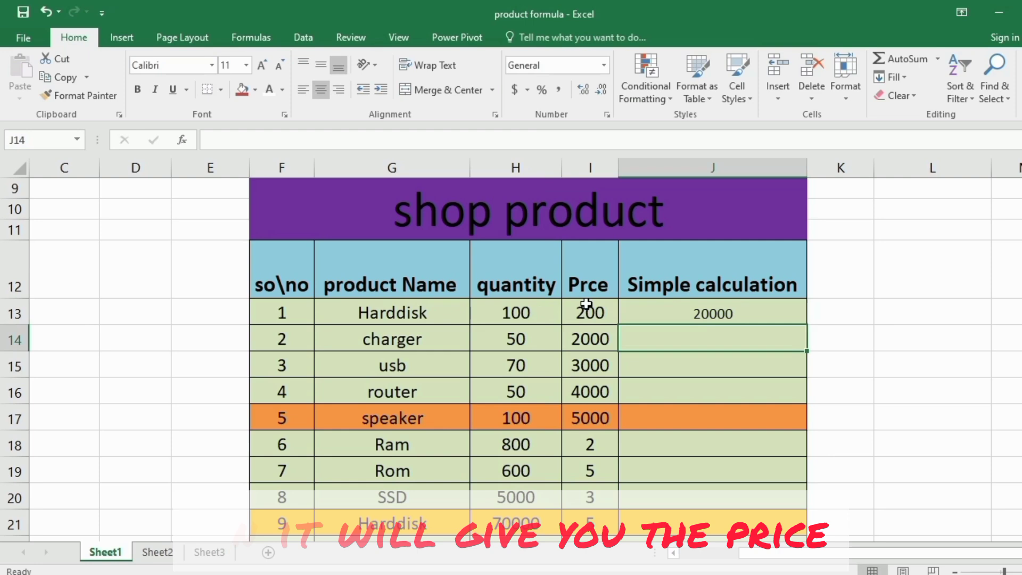
# Fill the PRODUCT formula from J13 down through J26 for the remaining products.
pyautogui.click(676, 303)
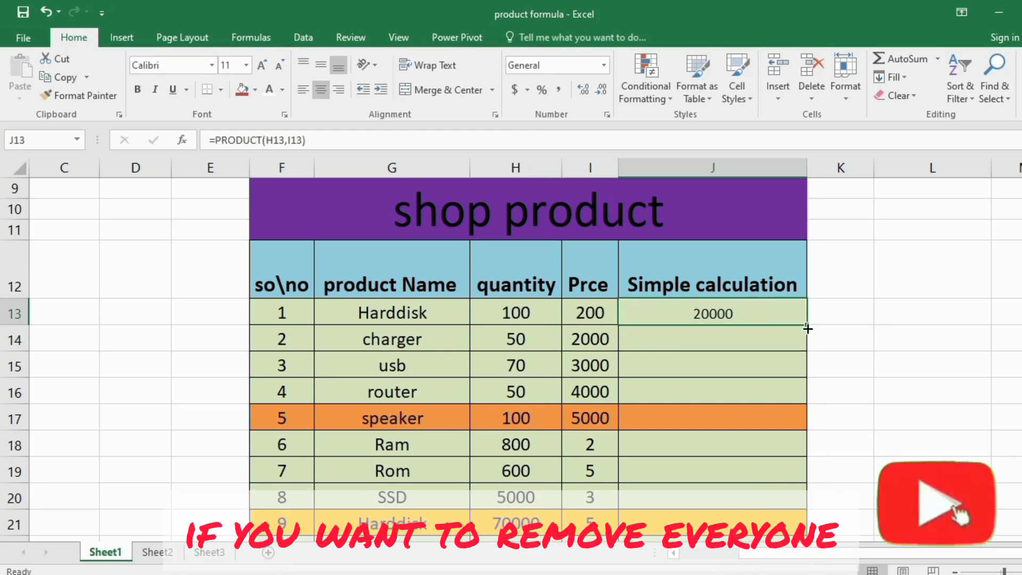
pyautogui.moveTo(807, 328); pyautogui.dragTo(807, 396)
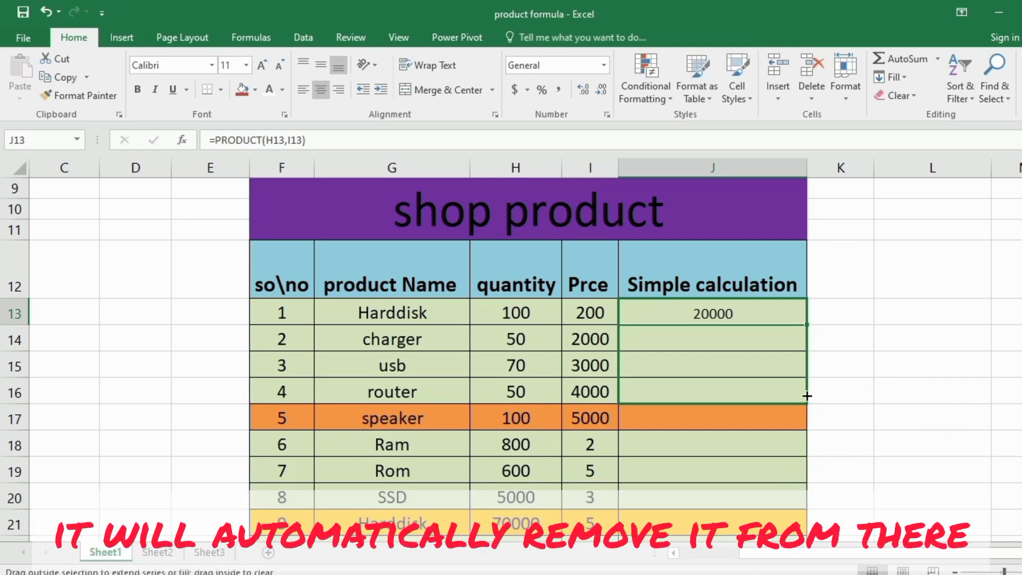
pyautogui.moveTo(797, 504); pyautogui.dragTo(794, 426)
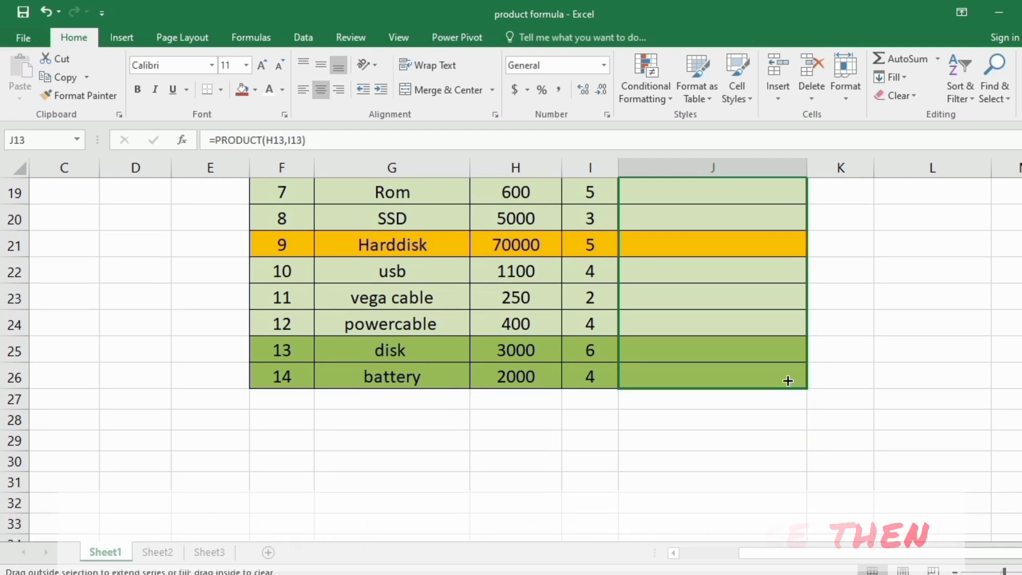
pyautogui.moveTo(788, 381); pyautogui.dragTo(787, 379)
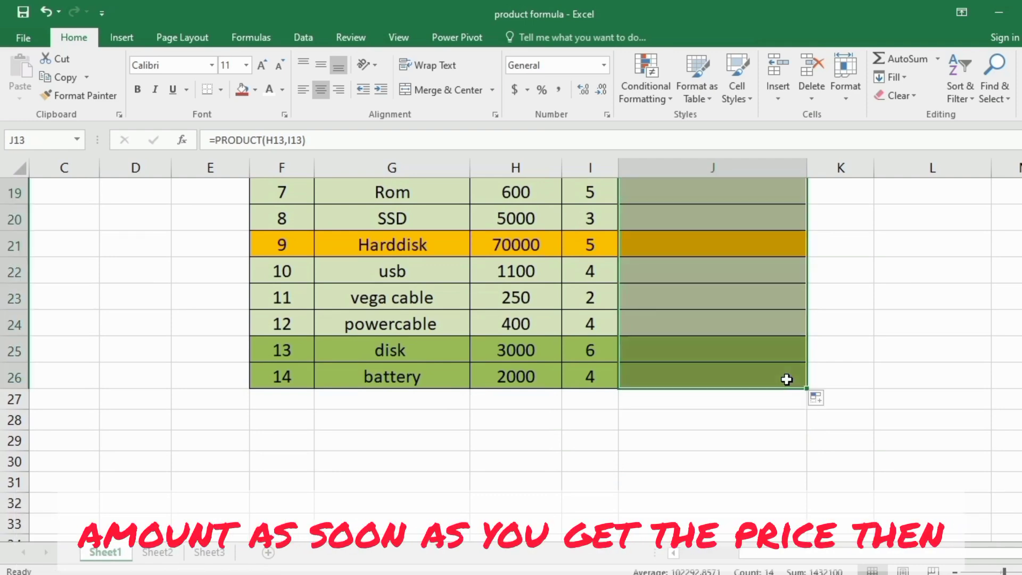
pyautogui.click(734, 441)
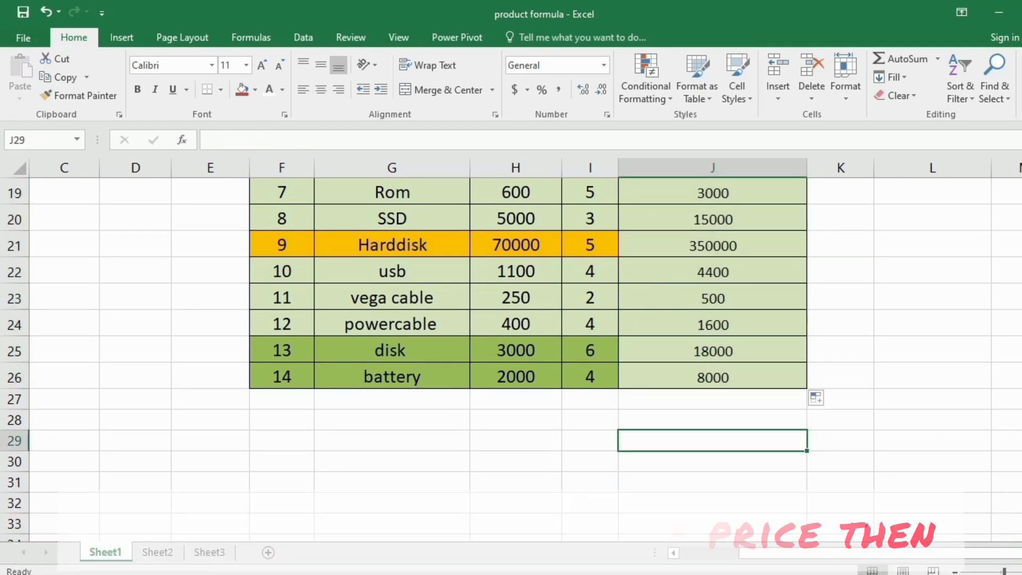
# Examine the calculated amounts in J13:J26 against each product's quantity and price.
pyautogui.scroll(3, 511, 351)
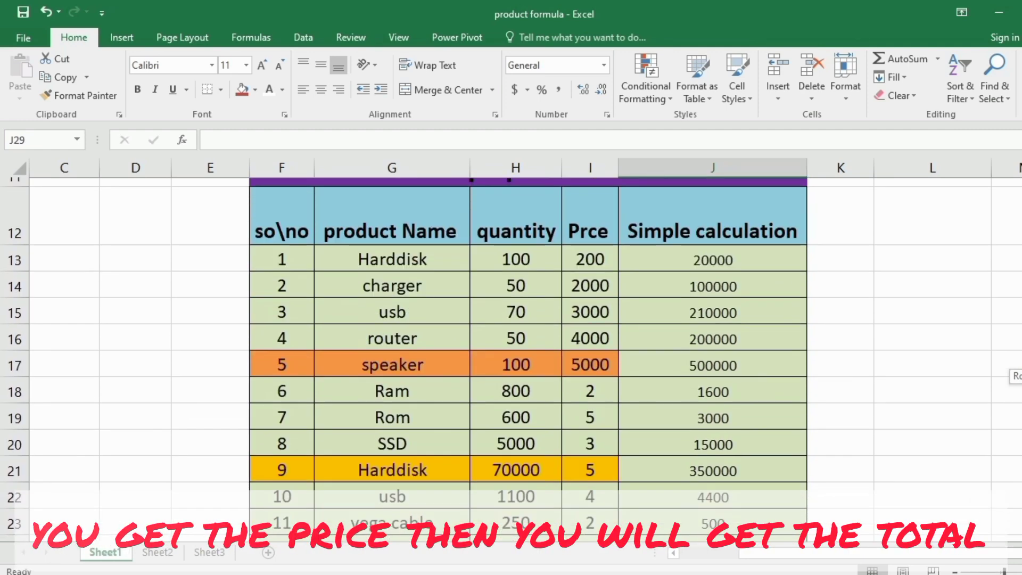
pyautogui.moveTo(1019, 376); pyautogui.dragTo(1019, 376)
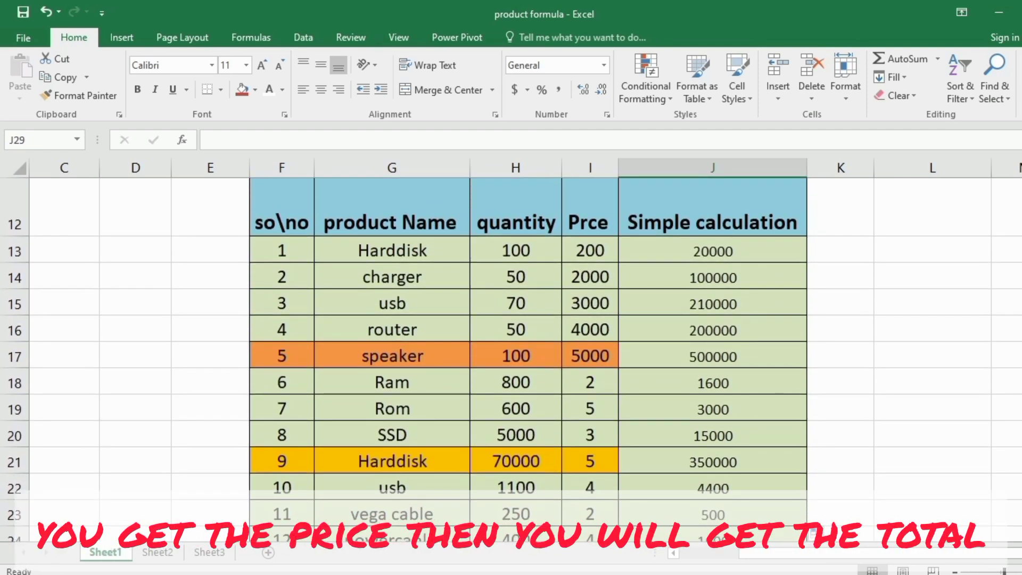
pyautogui.scroll(-1, 826, 490)
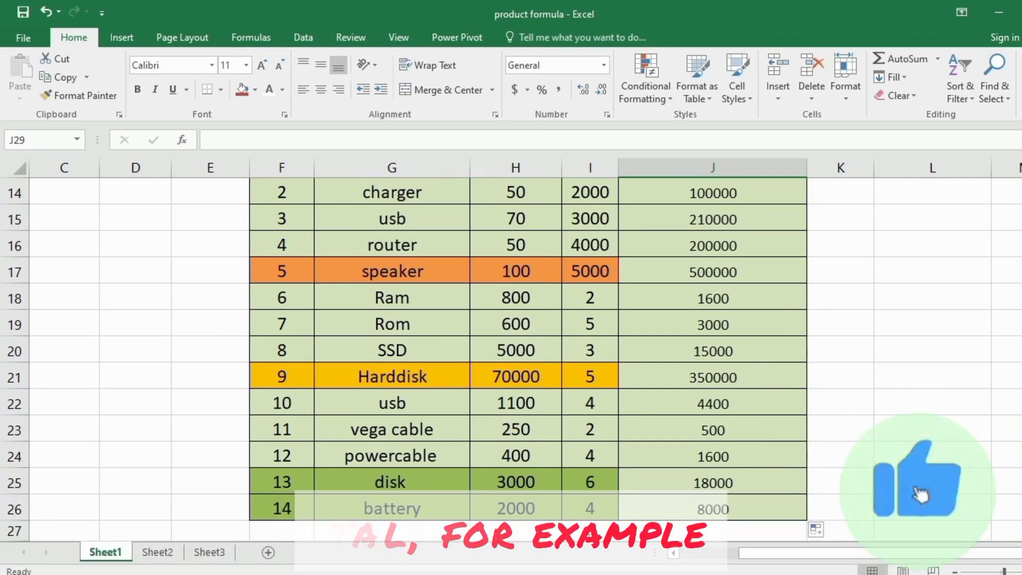
pyautogui.click(585, 510)
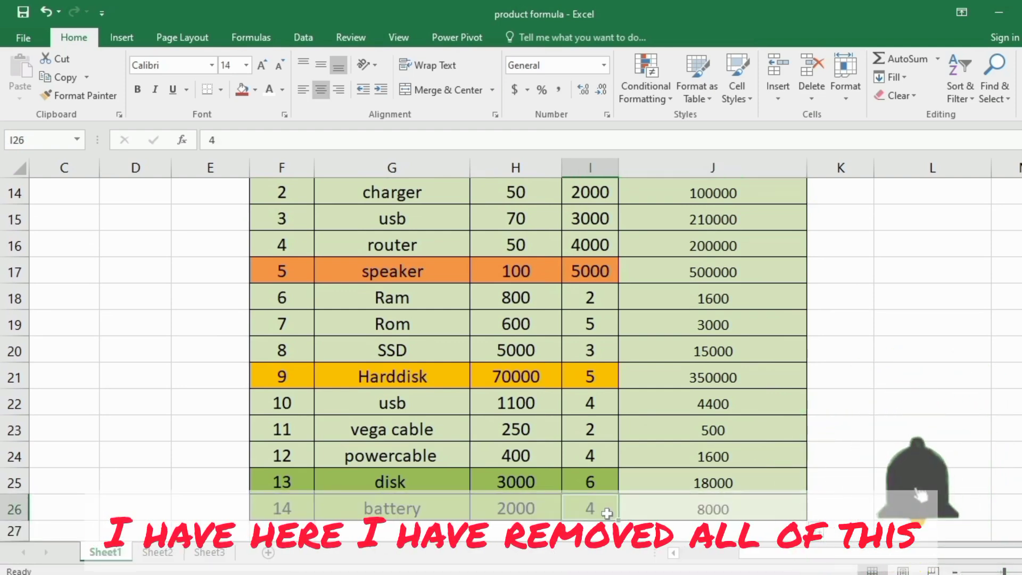
pyautogui.click(781, 478)
pyautogui.press('Down')
pyautogui.press('Down')
pyautogui.press('Down')
pyautogui.press('Down')
pyautogui.press('Down')
pyautogui.press('Down')
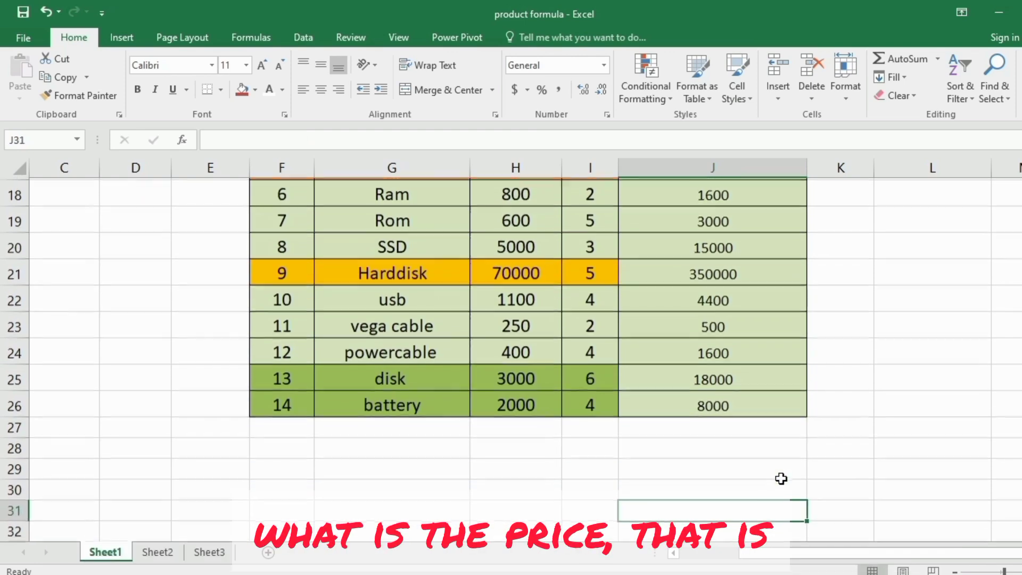
pyautogui.click(591, 446)
pyautogui.click(509, 437)
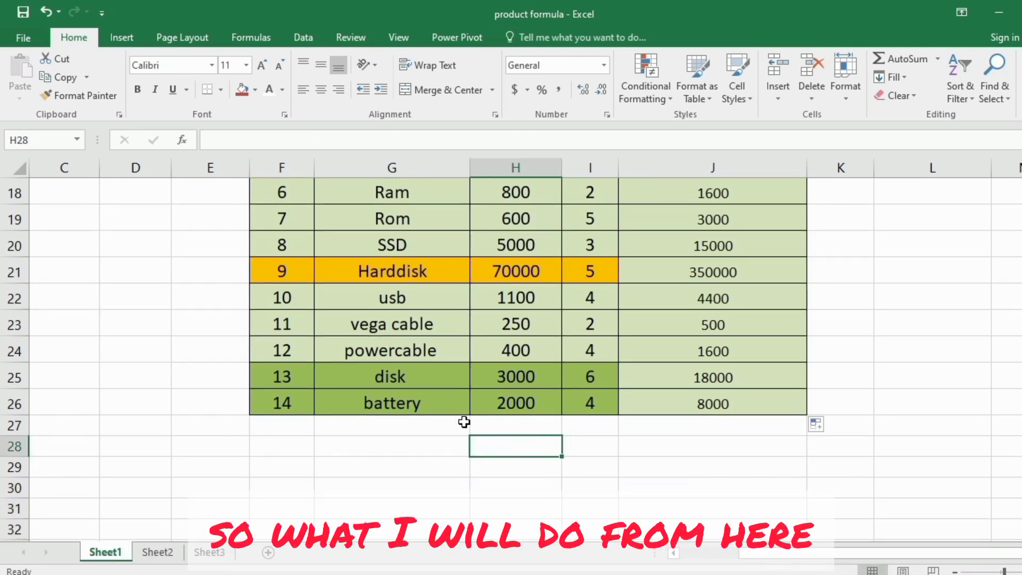
# Merge and center cells G28:I28 below the table and set their font to Algerian.
pyautogui.moveTo(428, 442); pyautogui.dragTo(612, 450)
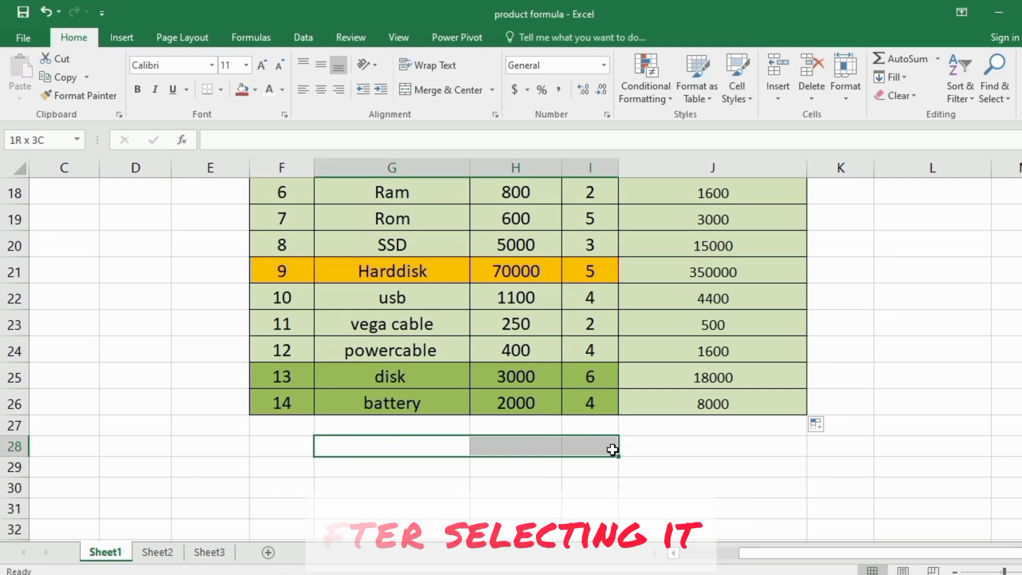
pyautogui.click(441, 90)
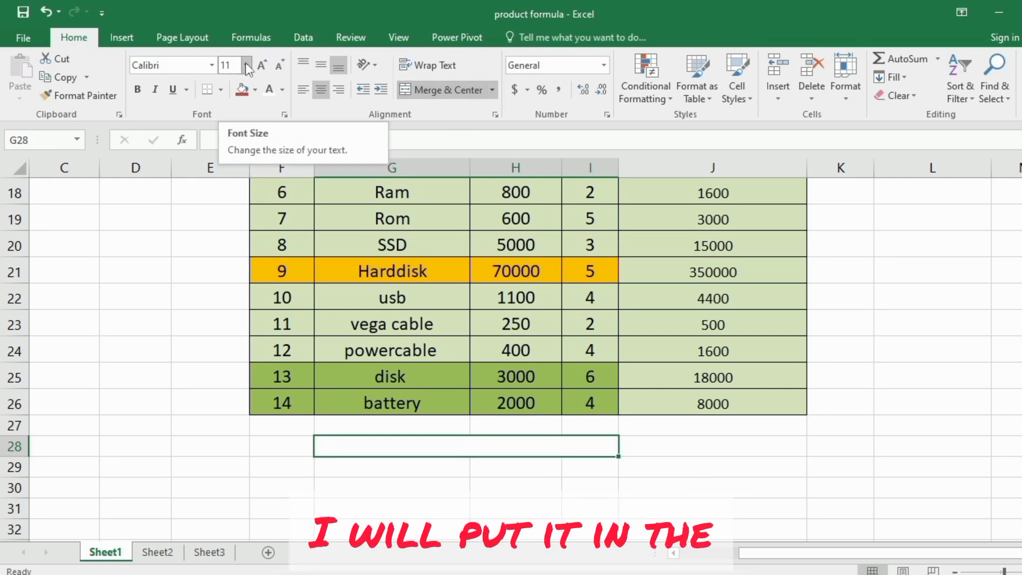
pyautogui.click(212, 65)
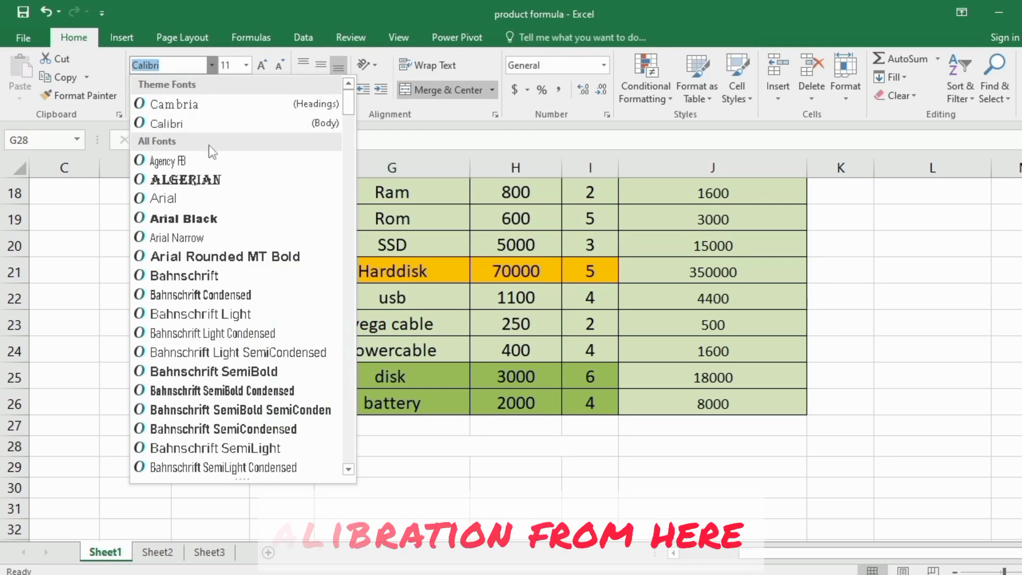
pyautogui.click(213, 181)
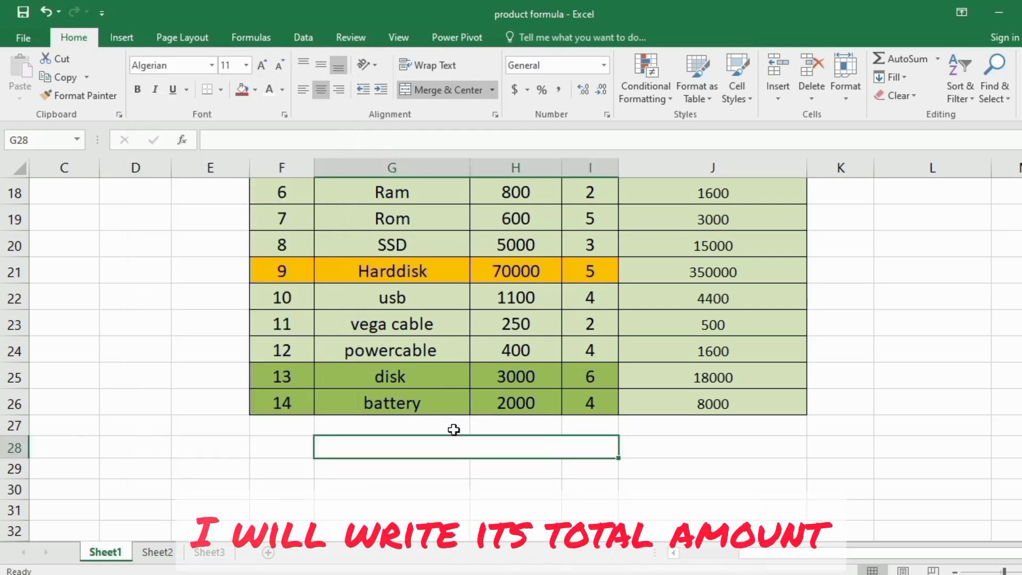
# Enter the label "Total of Amout" in the merged cell G28 below the table.
pyautogui.write('Tota')
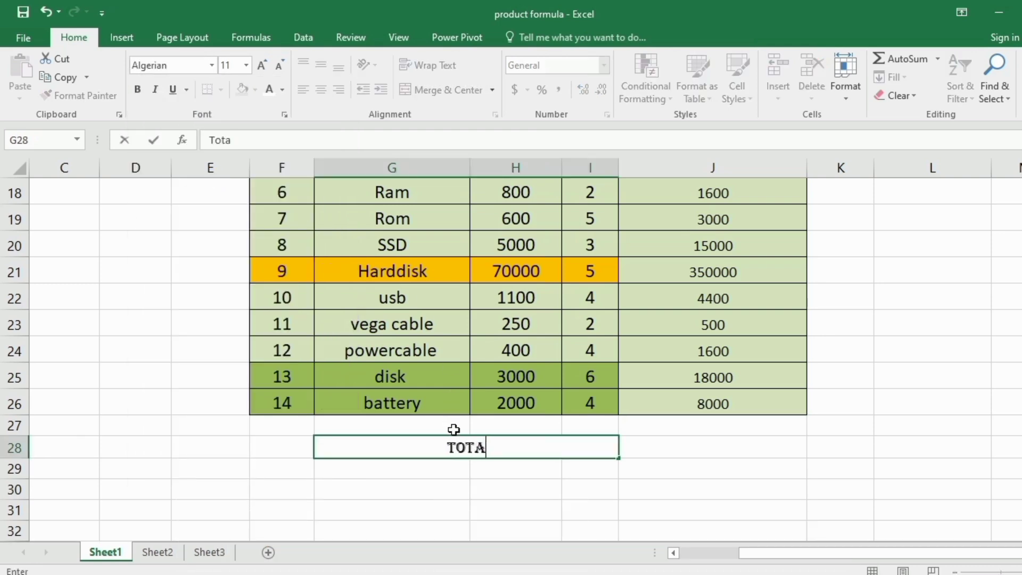
pyautogui.write('l of')
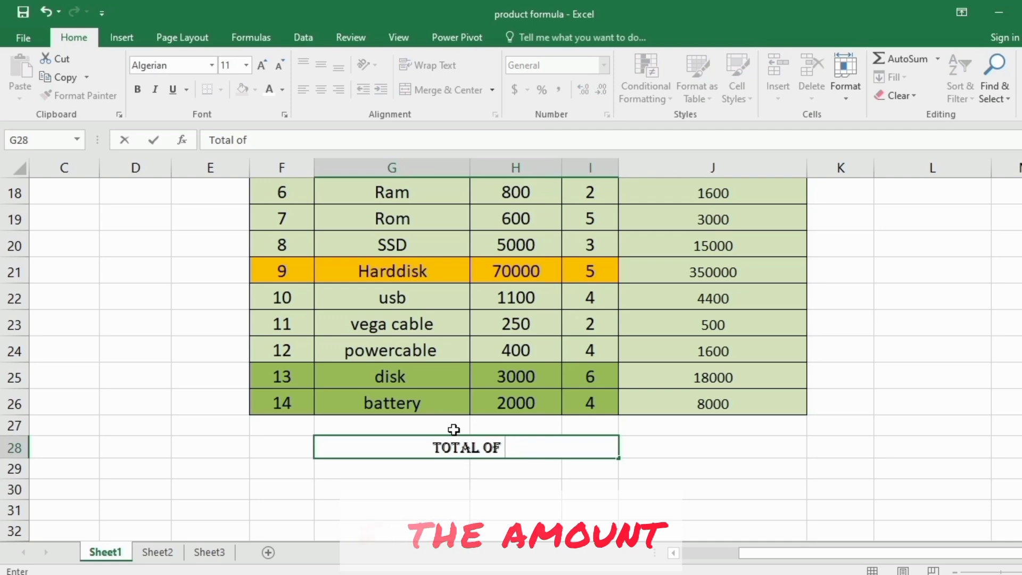
pyautogui.write(' mao')
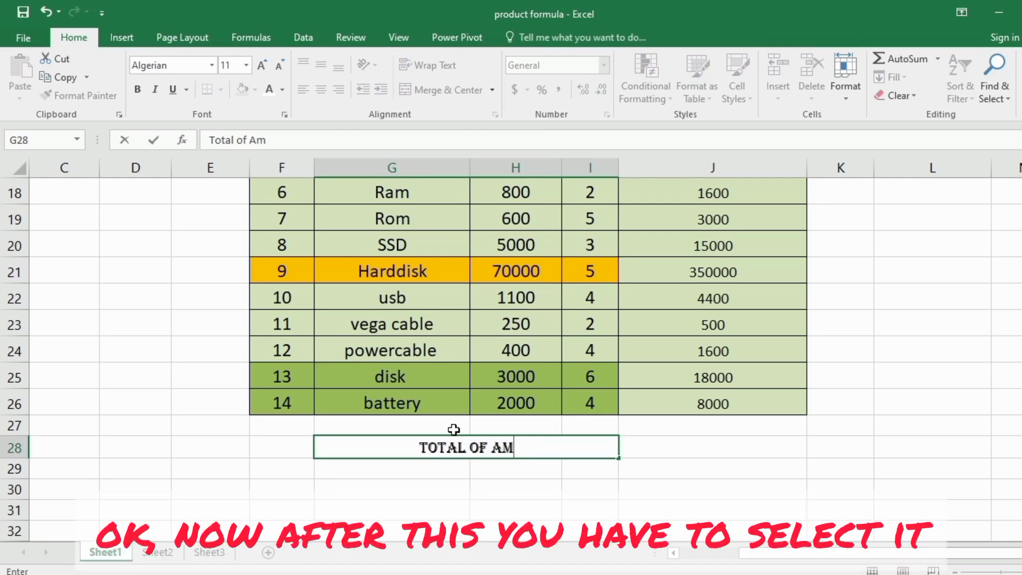
pyautogui.click(663, 459)
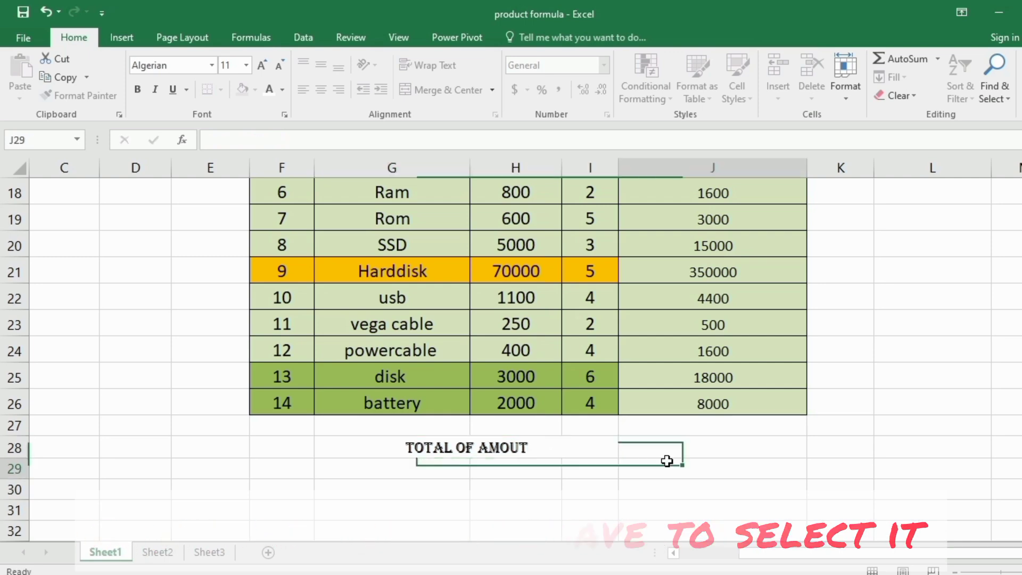
# Give the total label in G28 an aqua theme fill and a white font color.
pyautogui.click(570, 445)
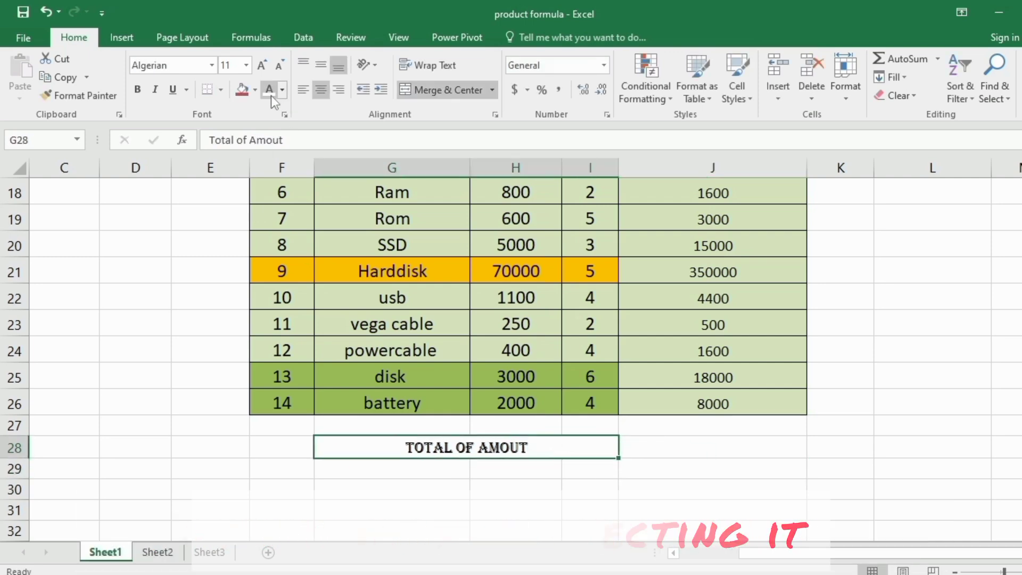
pyautogui.click(256, 90)
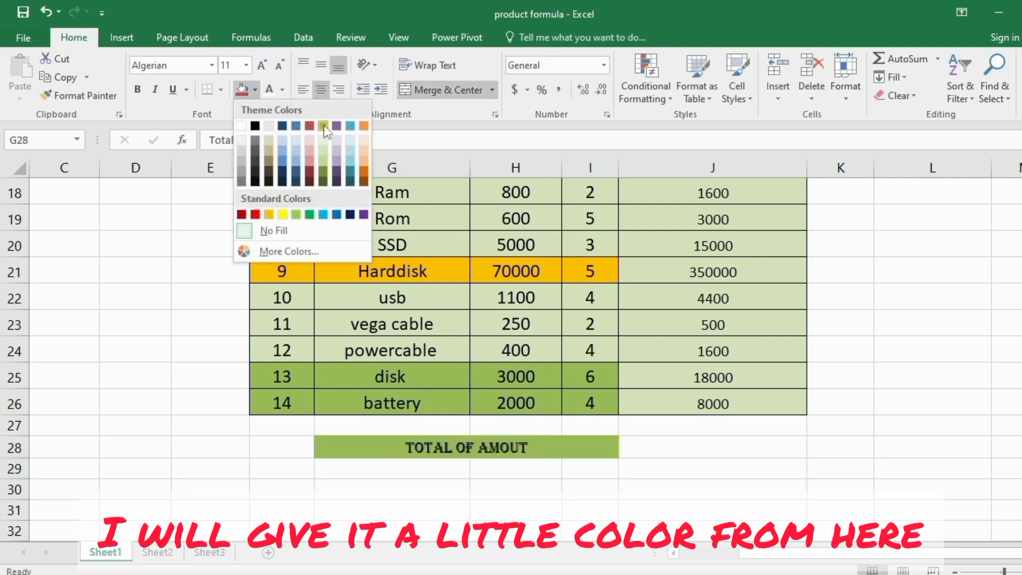
pyautogui.click(349, 125)
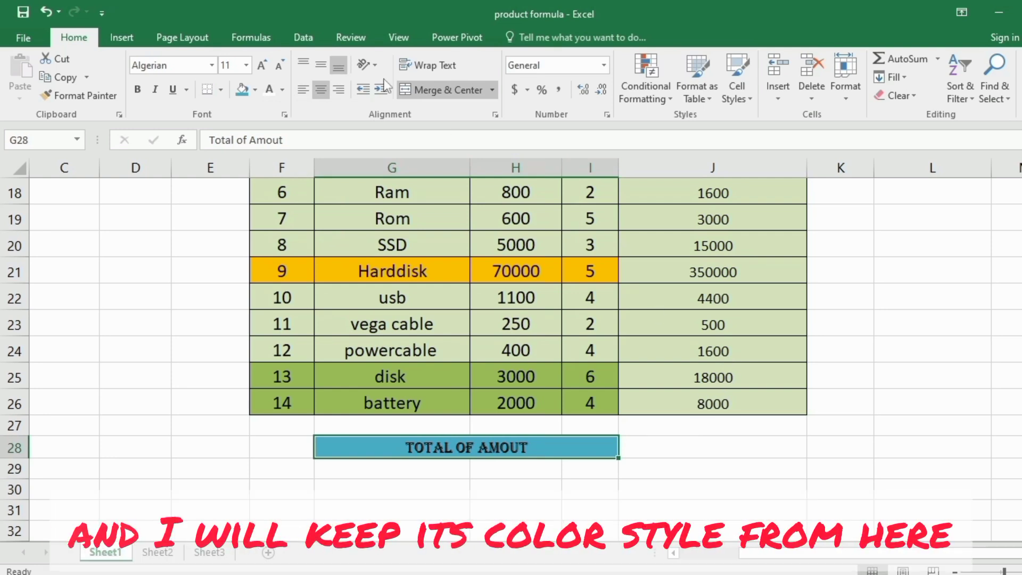
pyautogui.click(282, 90)
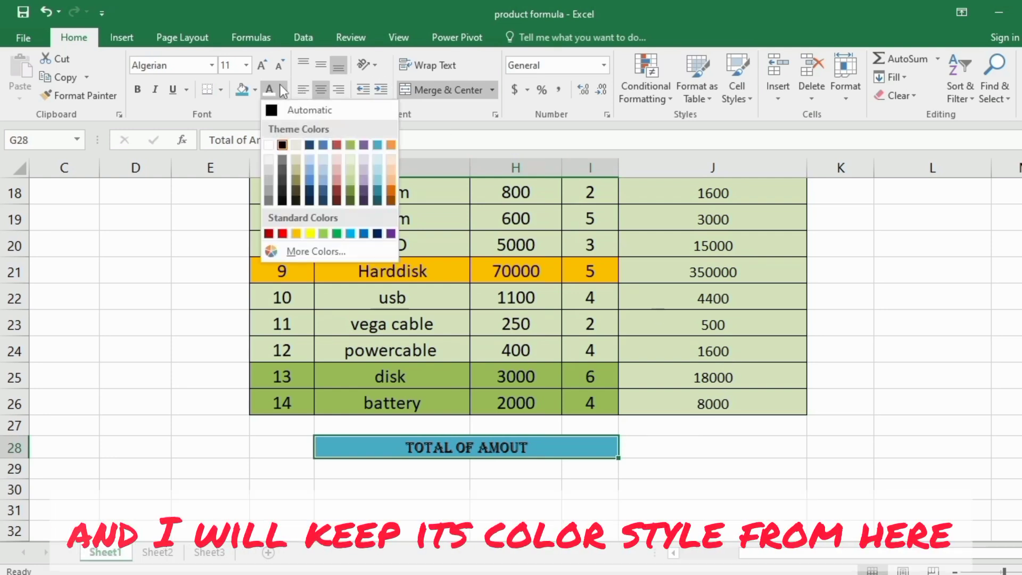
pyautogui.click(274, 143)
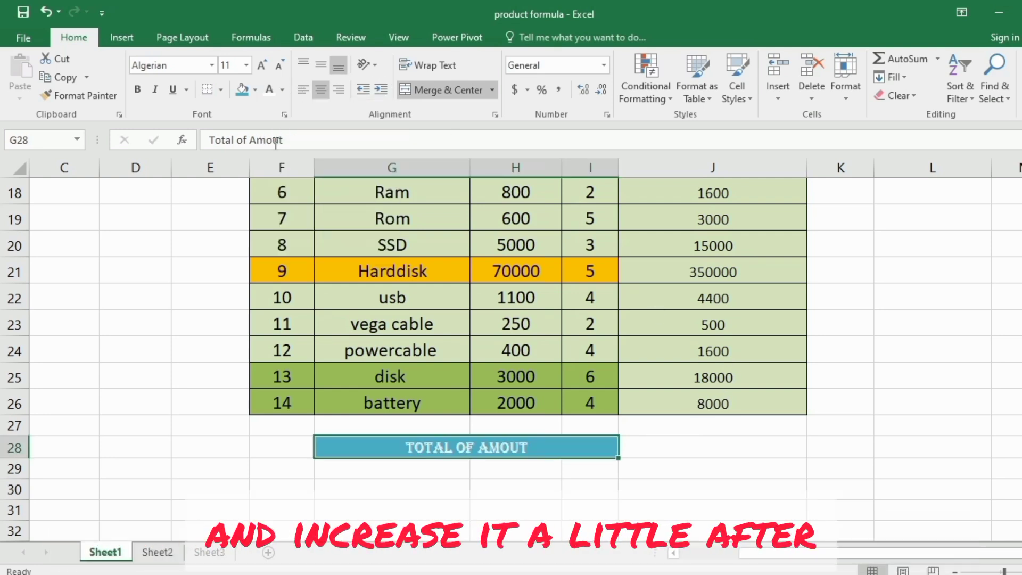
# Increase the font size of the total label in G28 to 16.
pyautogui.click(260, 70)
pyautogui.click(261, 71)
pyautogui.click(260, 71)
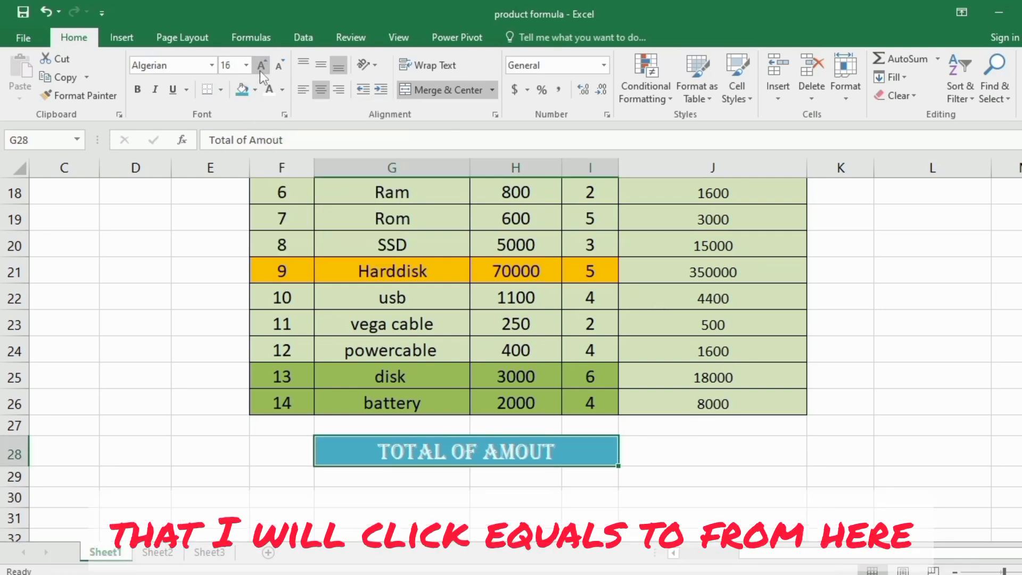
# Enter =SUM(J15:J26) in J28 beside the total label.
pyautogui.click(712, 454)
pyautogui.write('=')
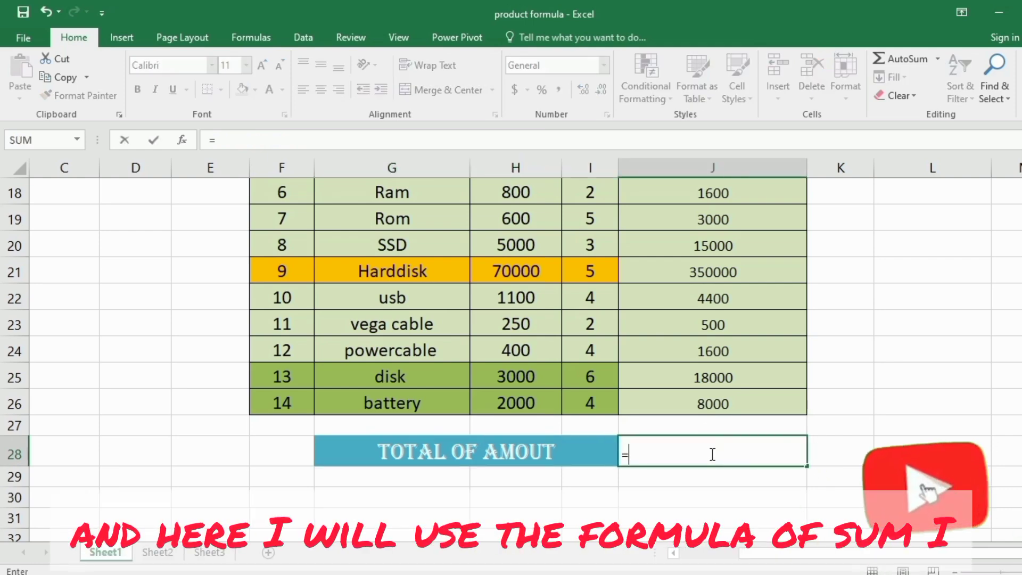
pyautogui.write('su')
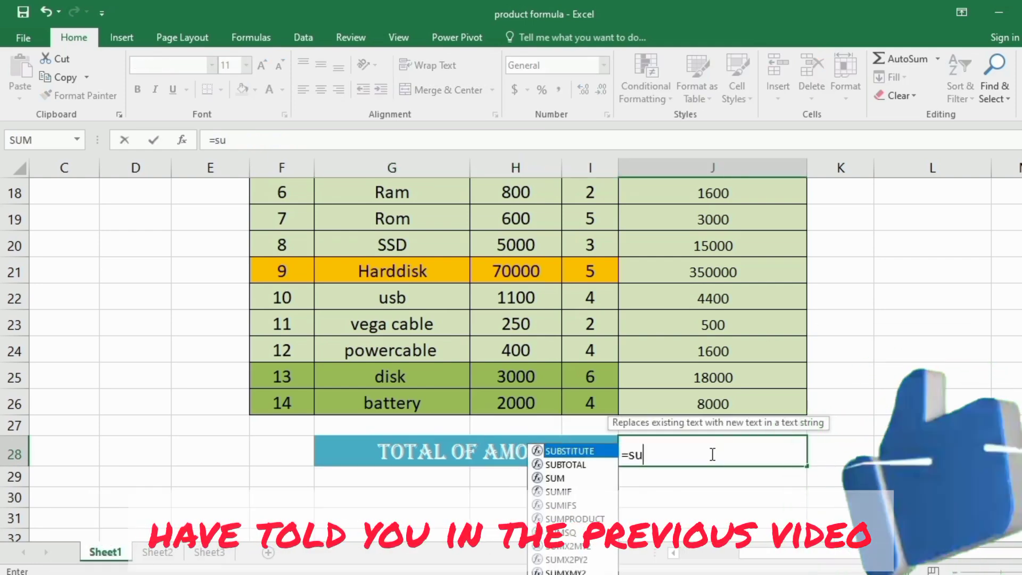
pyautogui.write('m')
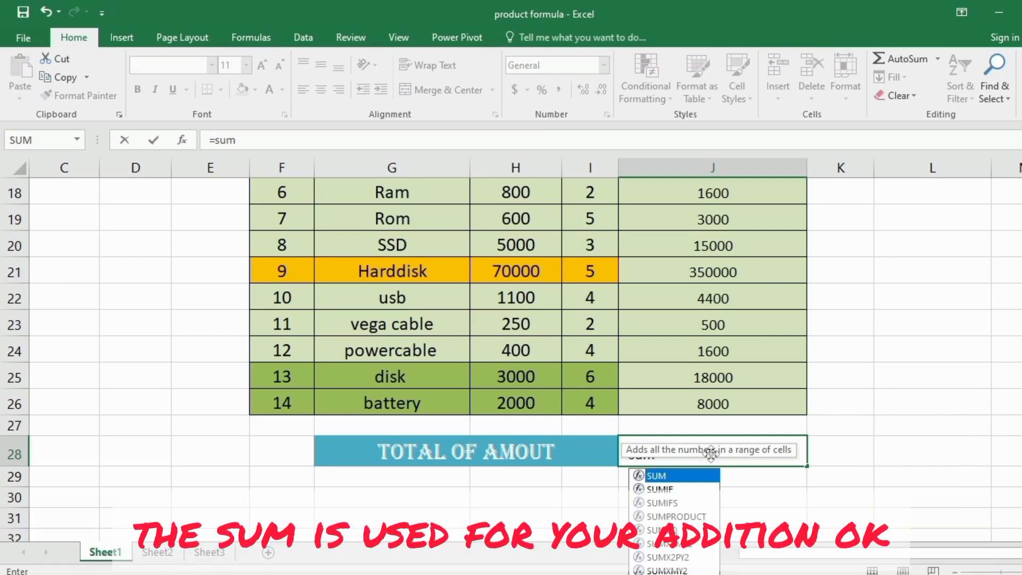
pyautogui.write('(')
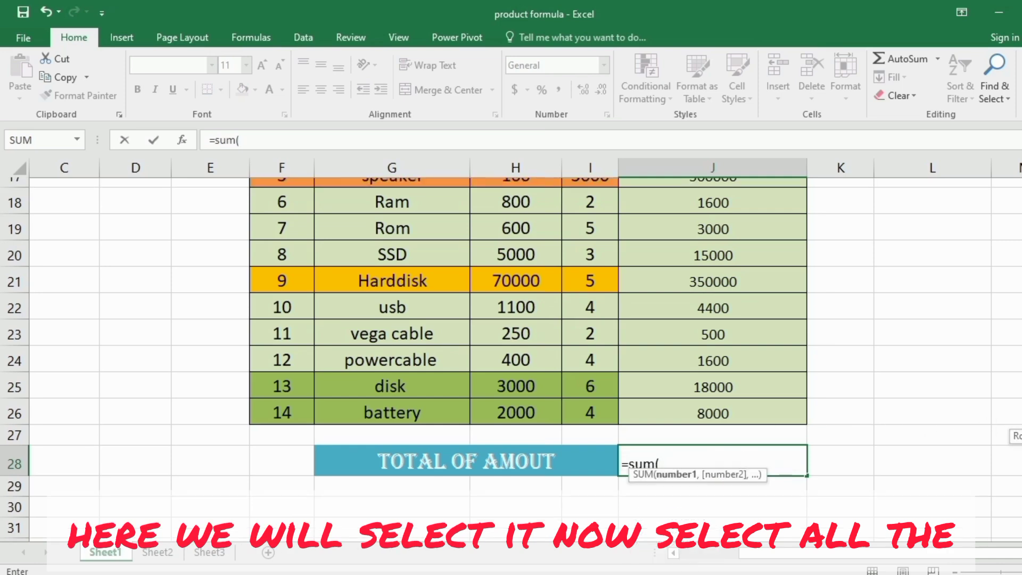
pyautogui.scroll(2, 511, 341)
pyautogui.moveTo(1021, 436); pyautogui.dragTo(1021, 438)
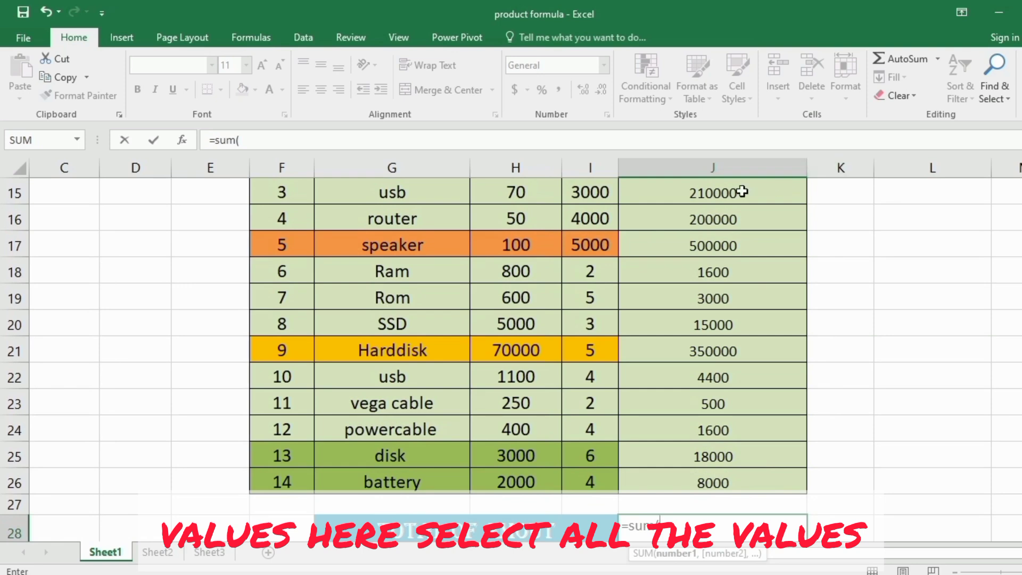
pyautogui.moveTo(713, 192); pyautogui.dragTo(722, 473)
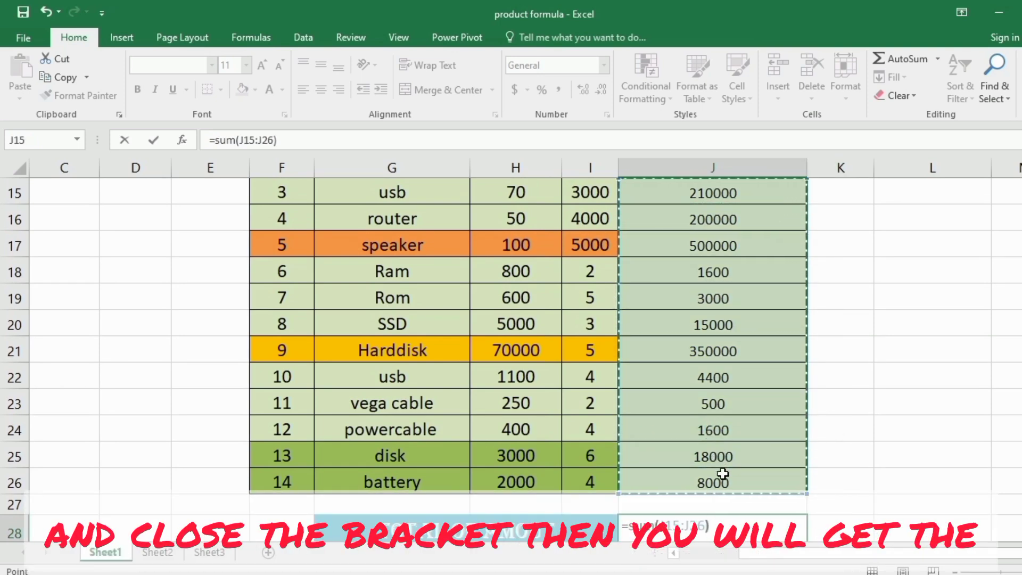
pyautogui.write(')')
pyautogui.press('Return')
# Replace the formula in J28 with =SUM(J13:J26) to total the amounts of all products.
pyautogui.click(711, 506)
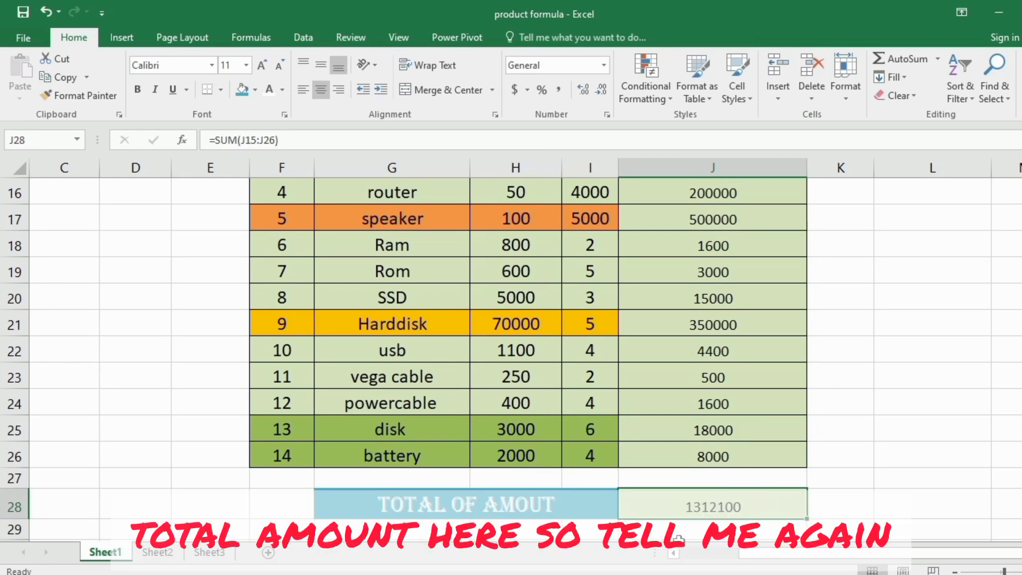
pyautogui.write('=')
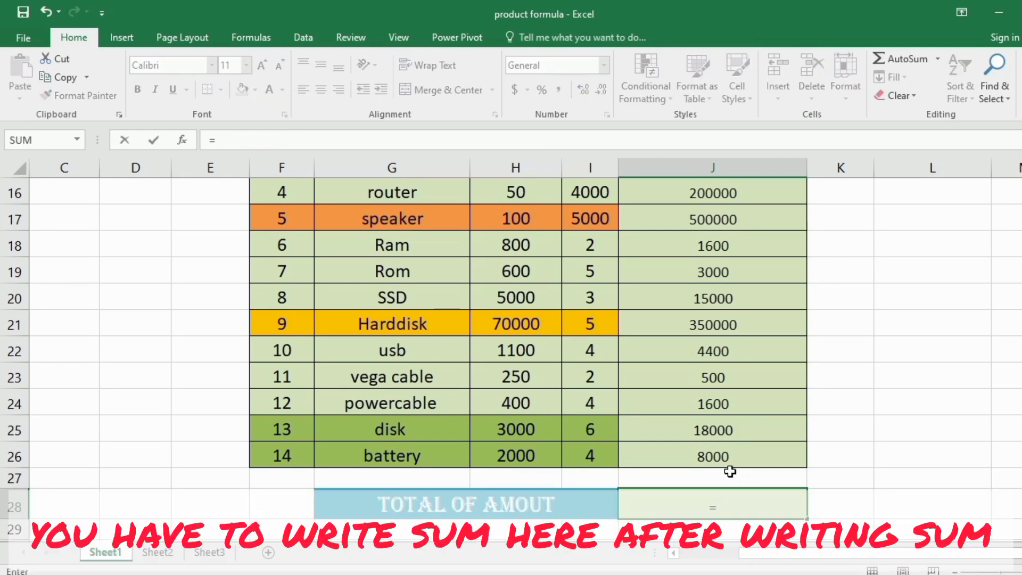
pyautogui.write('sum')
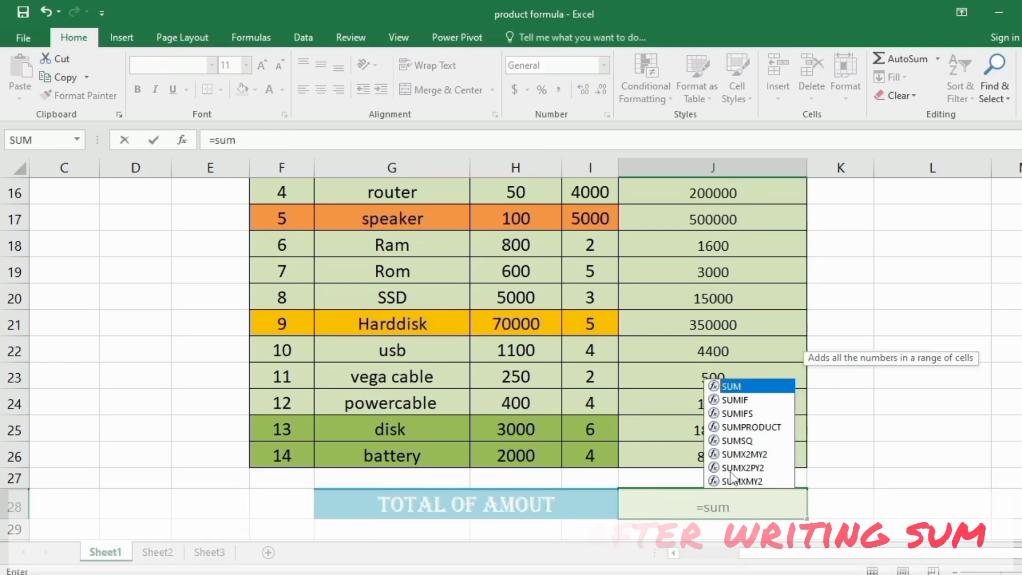
pyautogui.write('(')
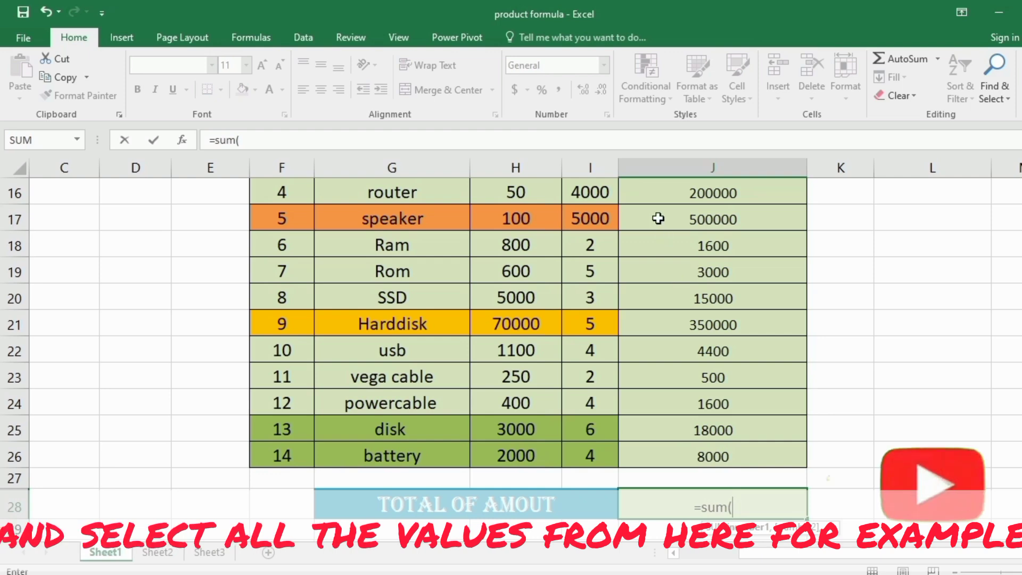
pyautogui.scroll(1, 741, 248)
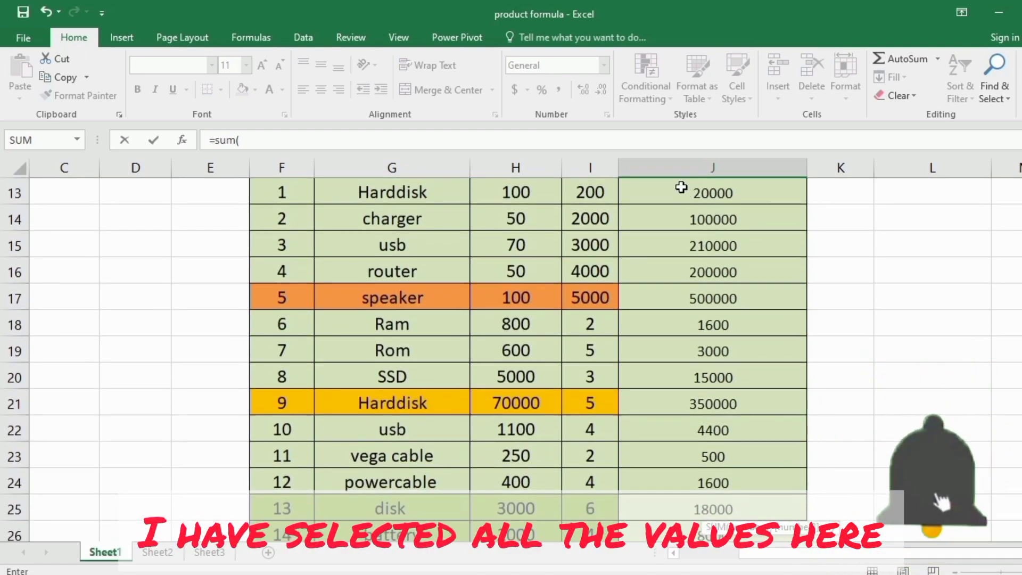
pyautogui.moveTo(679, 189); pyautogui.dragTo(705, 447)
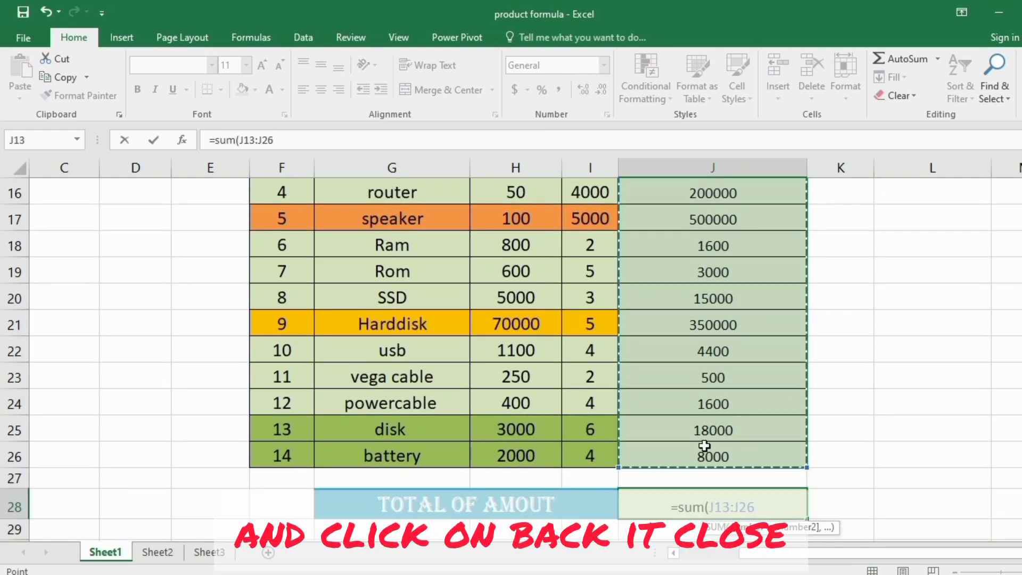
pyautogui.press('Return')
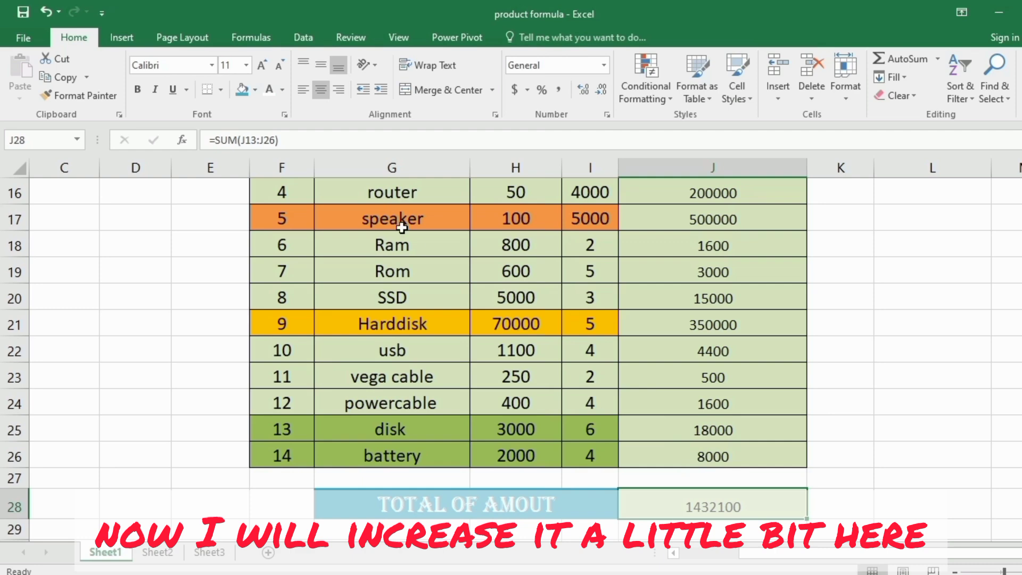
# Set the total in J28 to font size 16 and make it bold.
pyautogui.click(262, 65)
pyautogui.click(262, 65)
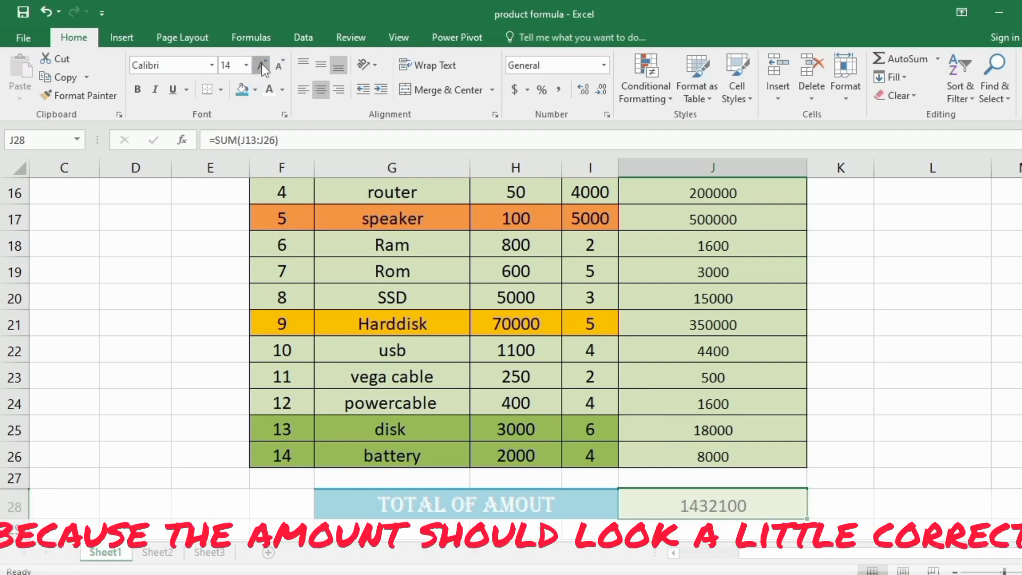
pyautogui.click(260, 64)
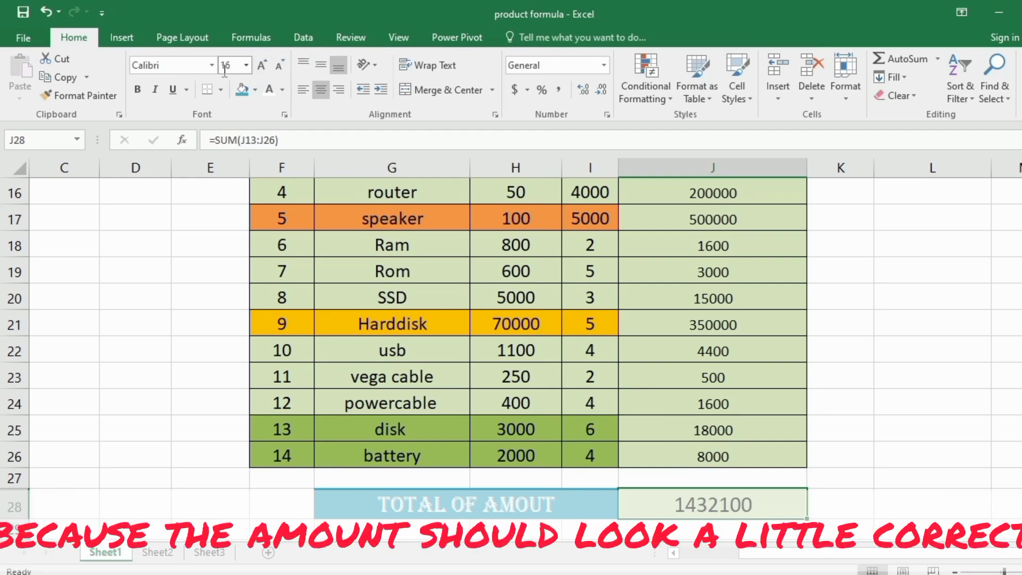
pyautogui.click(134, 93)
pyautogui.click(760, 349)
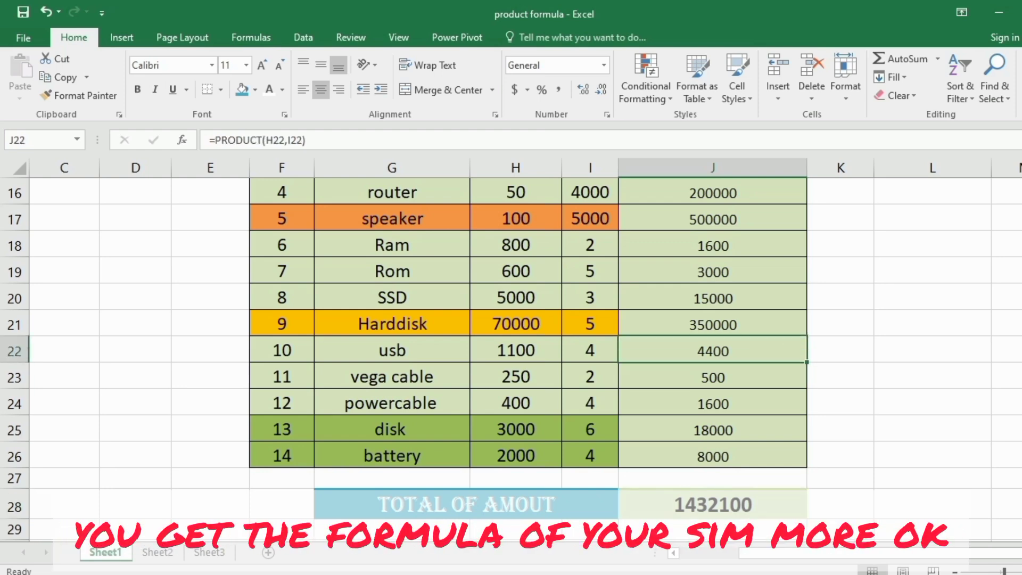
pyautogui.moveTo(1004, 572); pyautogui.dragTo(1000, 571)
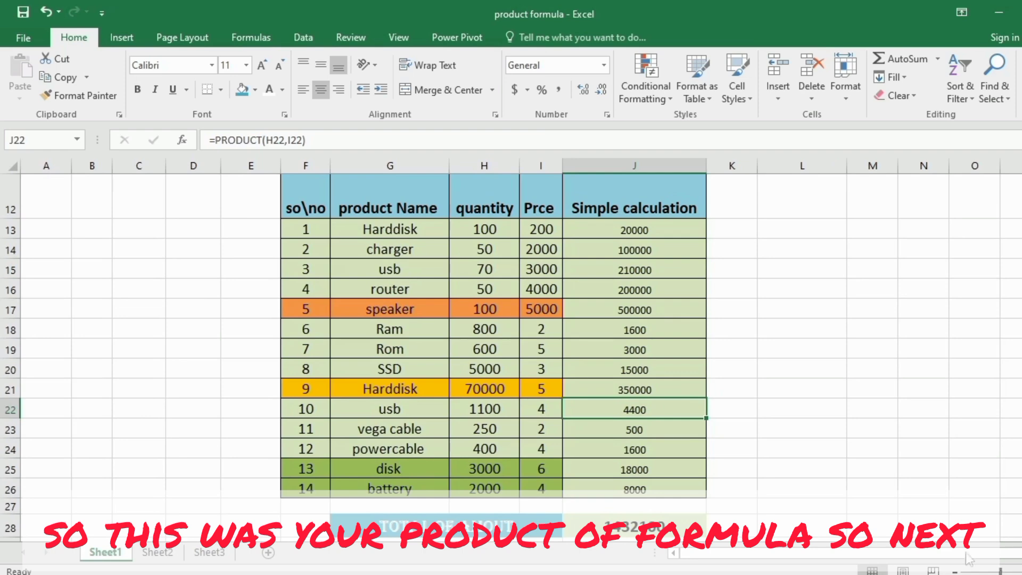
pyautogui.click(732, 375)
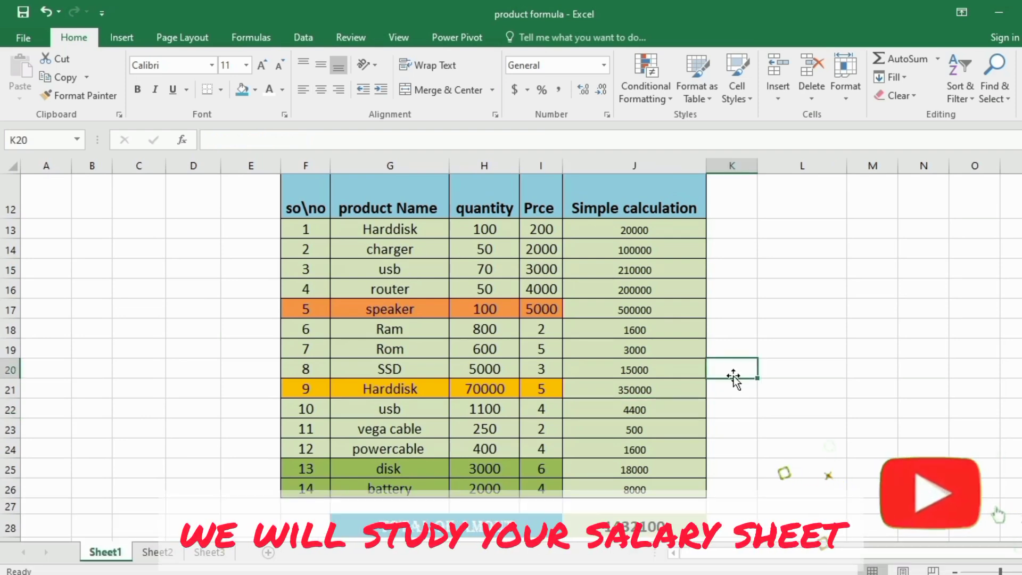